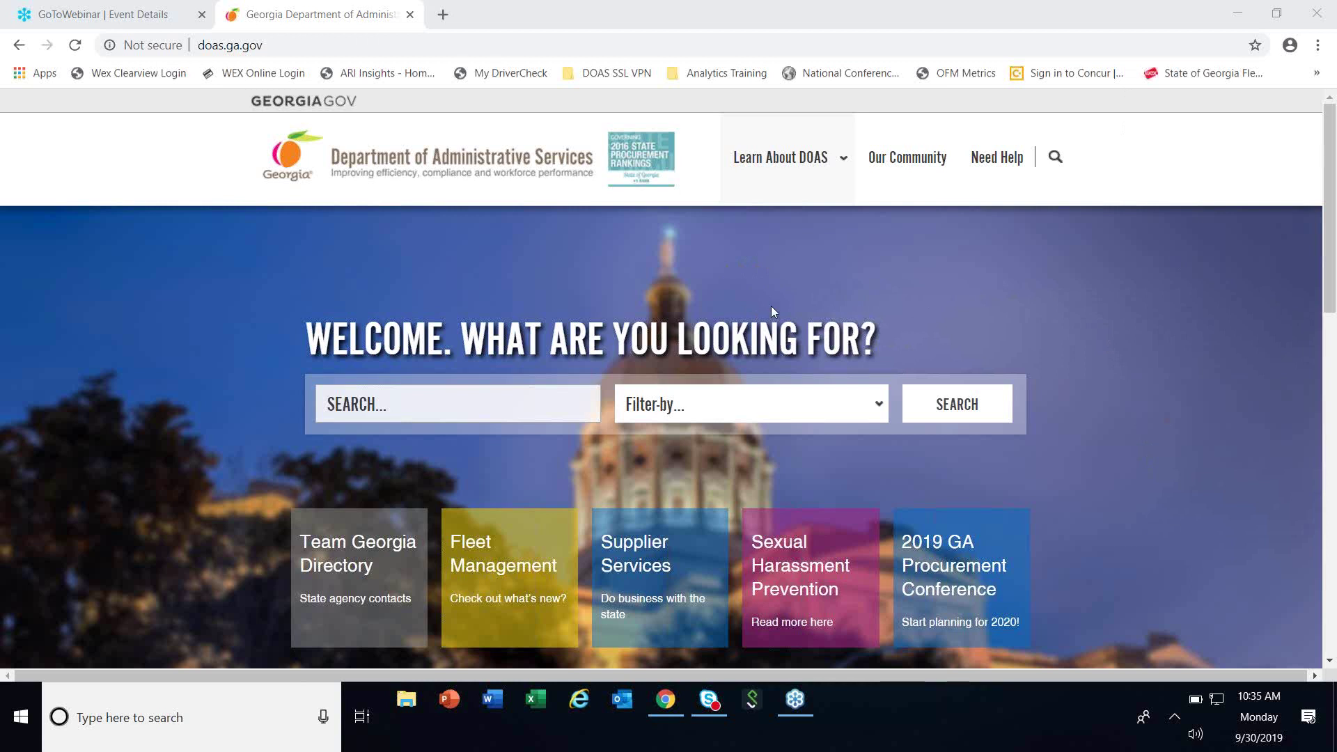
{"action": "mouse_move", "coordinate": [802, 198]}
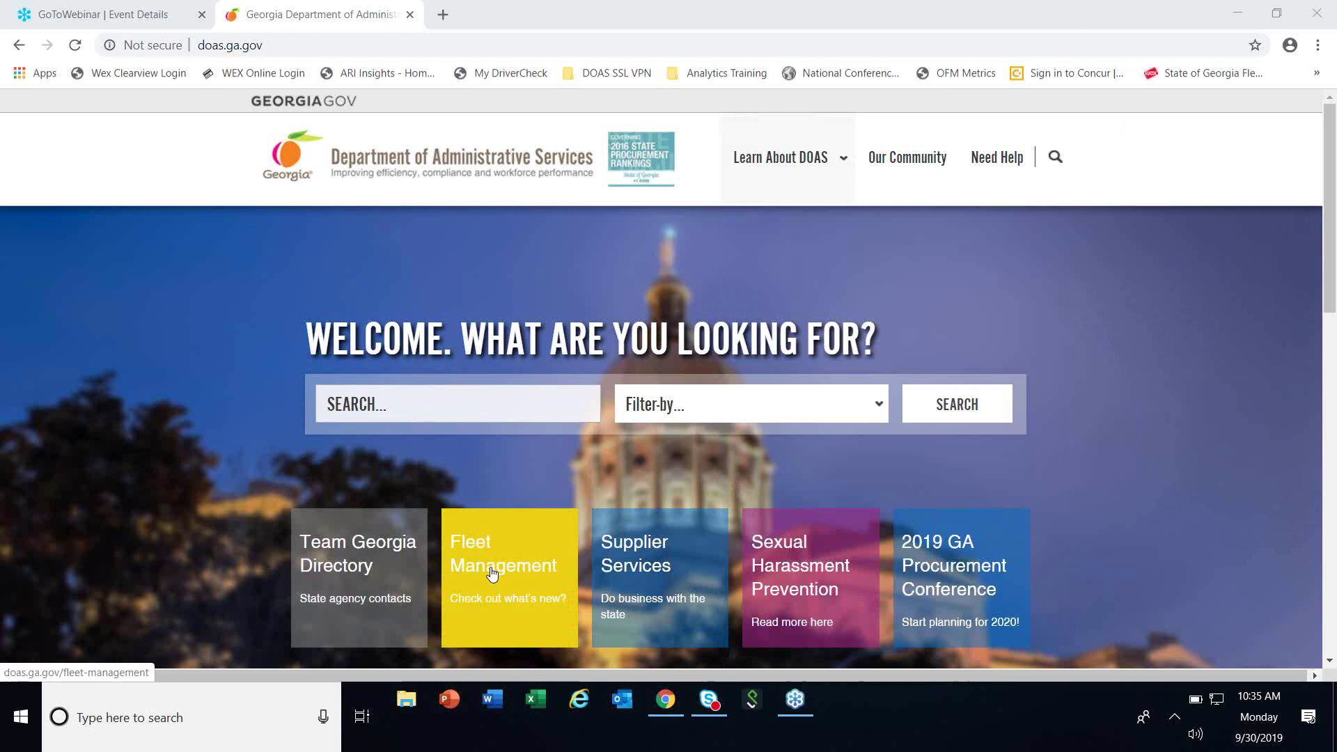
{"action": "scroll", "coordinate": [491, 572], "scroll_direction": "down", "scroll_amount": 7}
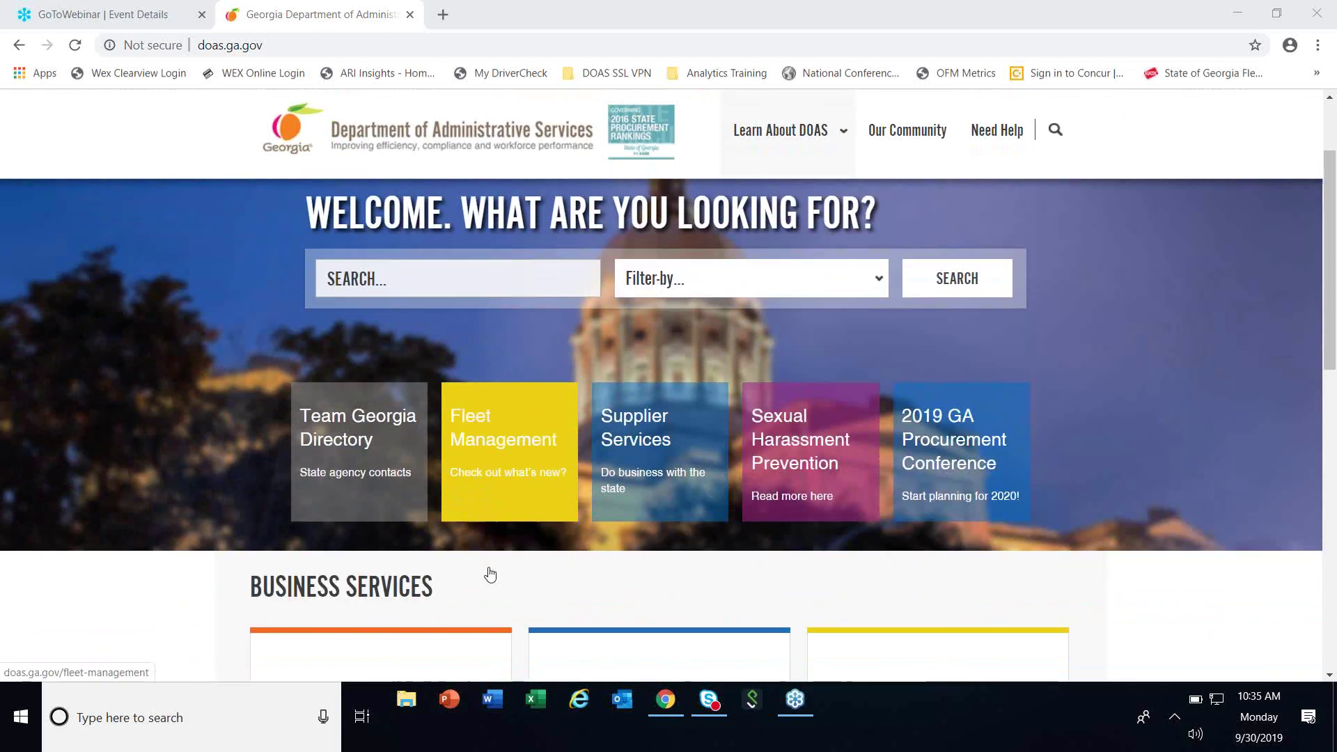
{"action": "mouse_move", "coordinate": [953, 282]}
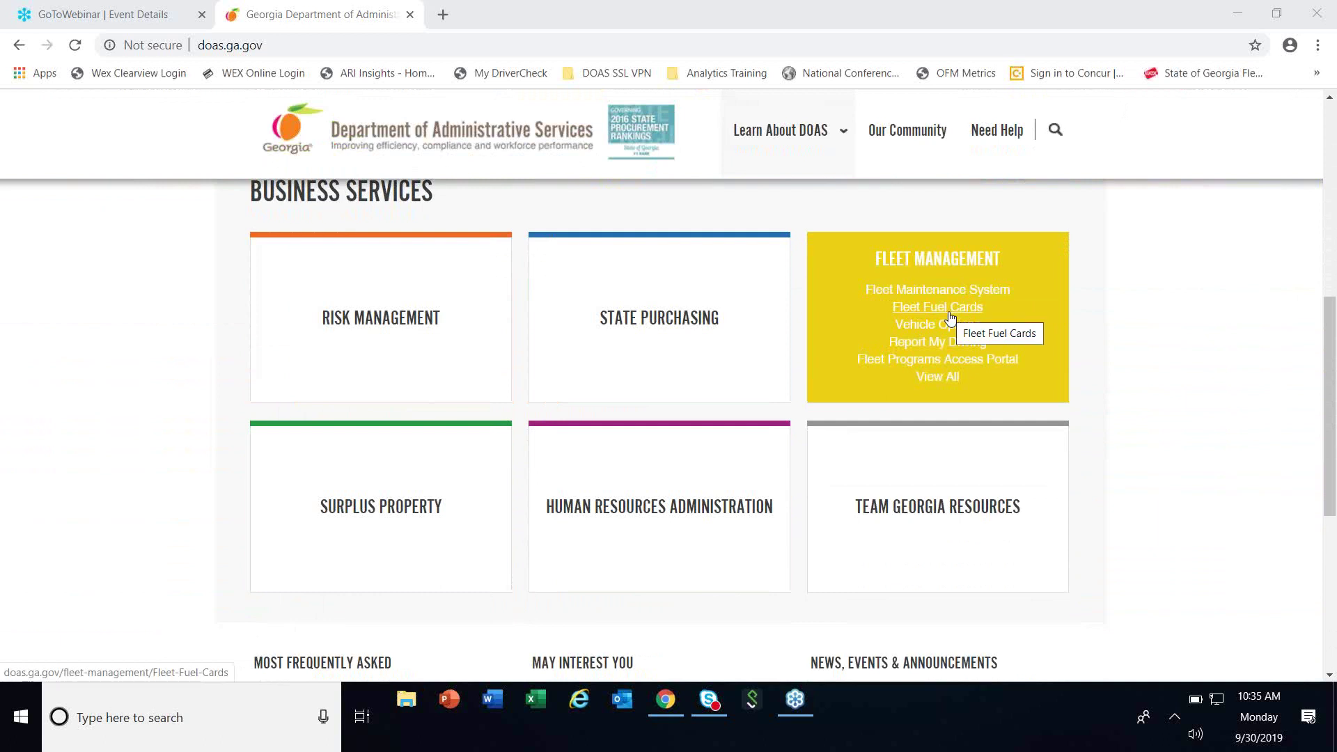
{"action": "scroll", "coordinate": [950, 317], "scroll_direction": "up", "scroll_amount": 4}
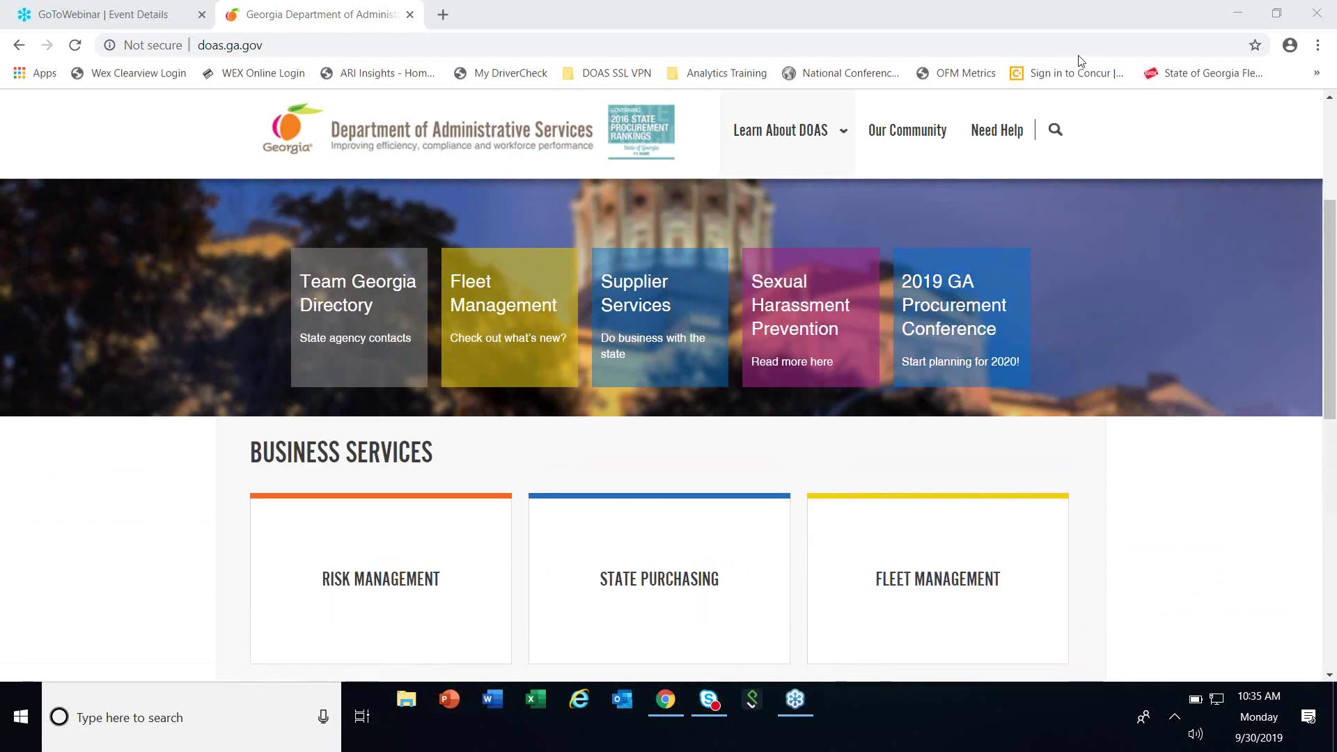
{"action": "scroll", "coordinate": [446, 385], "scroll_direction": "up", "scroll_amount": 1}
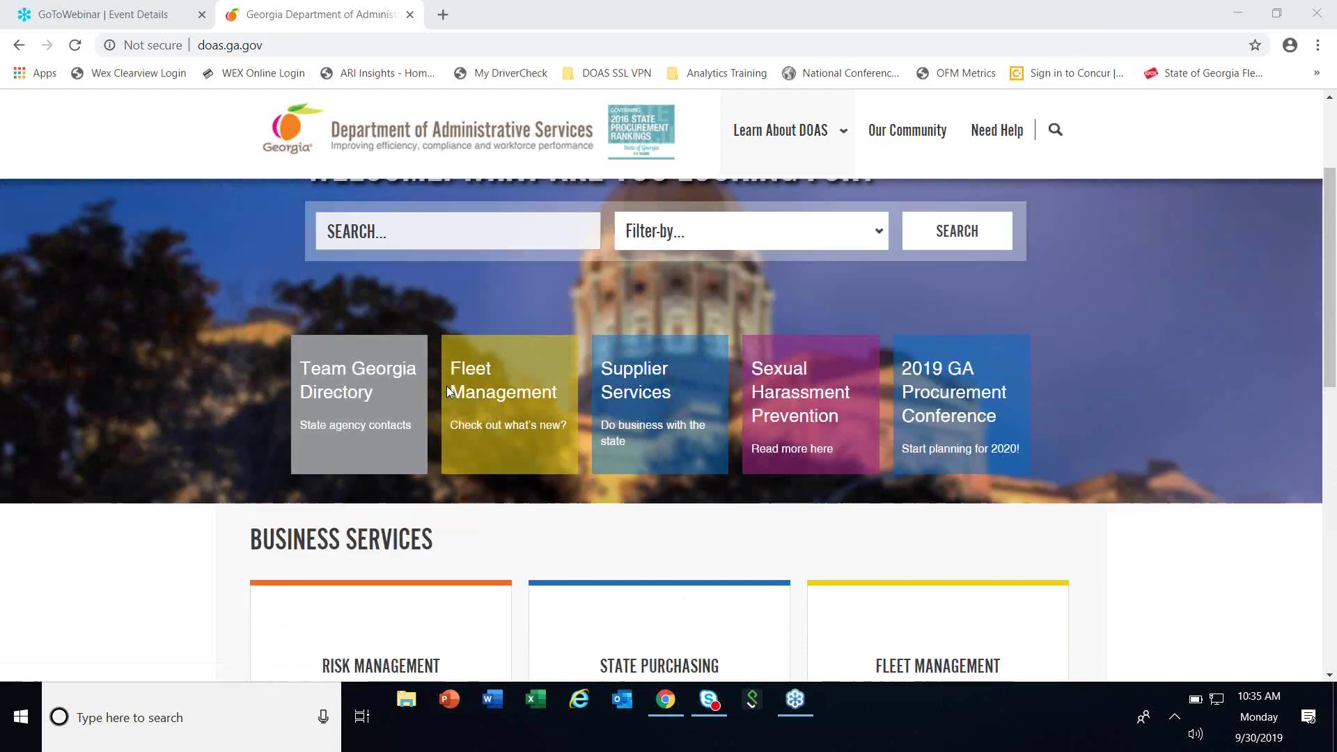
{"action": "left_click", "coordinate": [520, 399]}
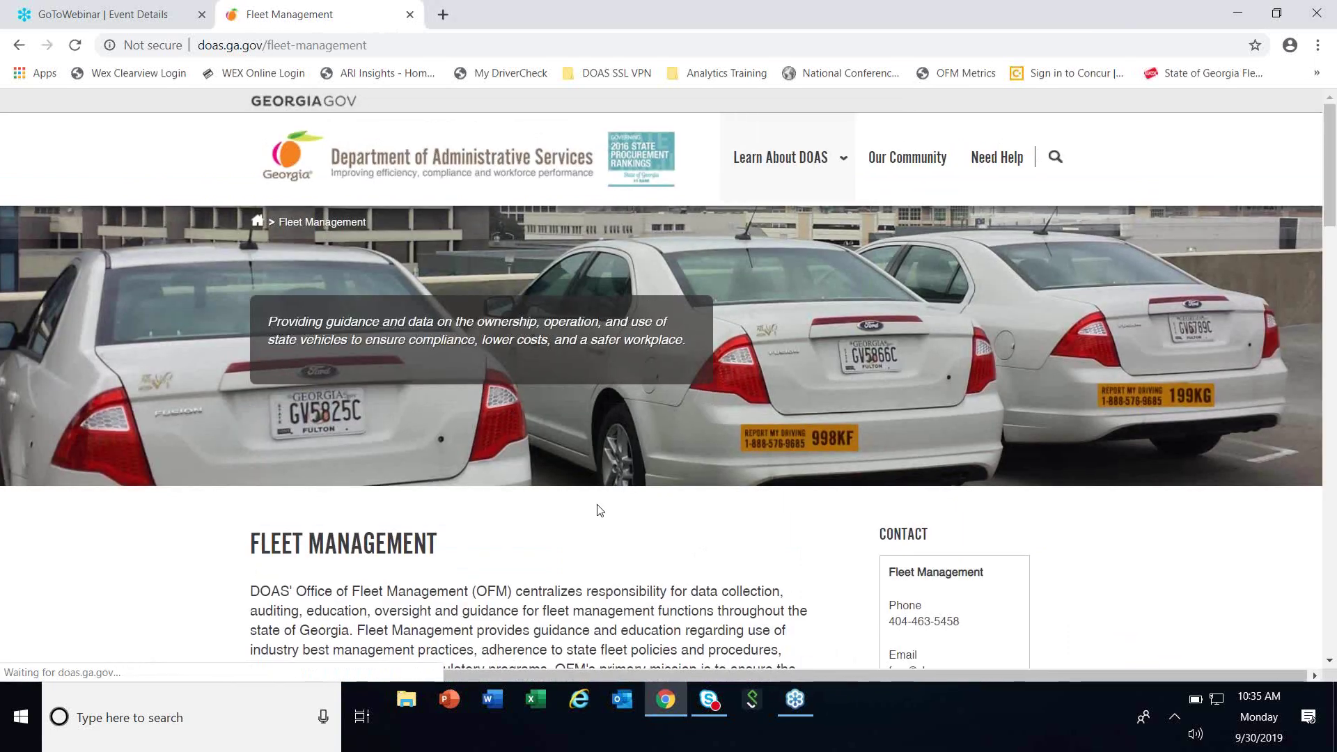
Go from Fleet Management to the Fleet Fuel Cards page.
{"action": "scroll", "coordinate": [600, 511], "scroll_direction": "down", "scroll_amount": 5}
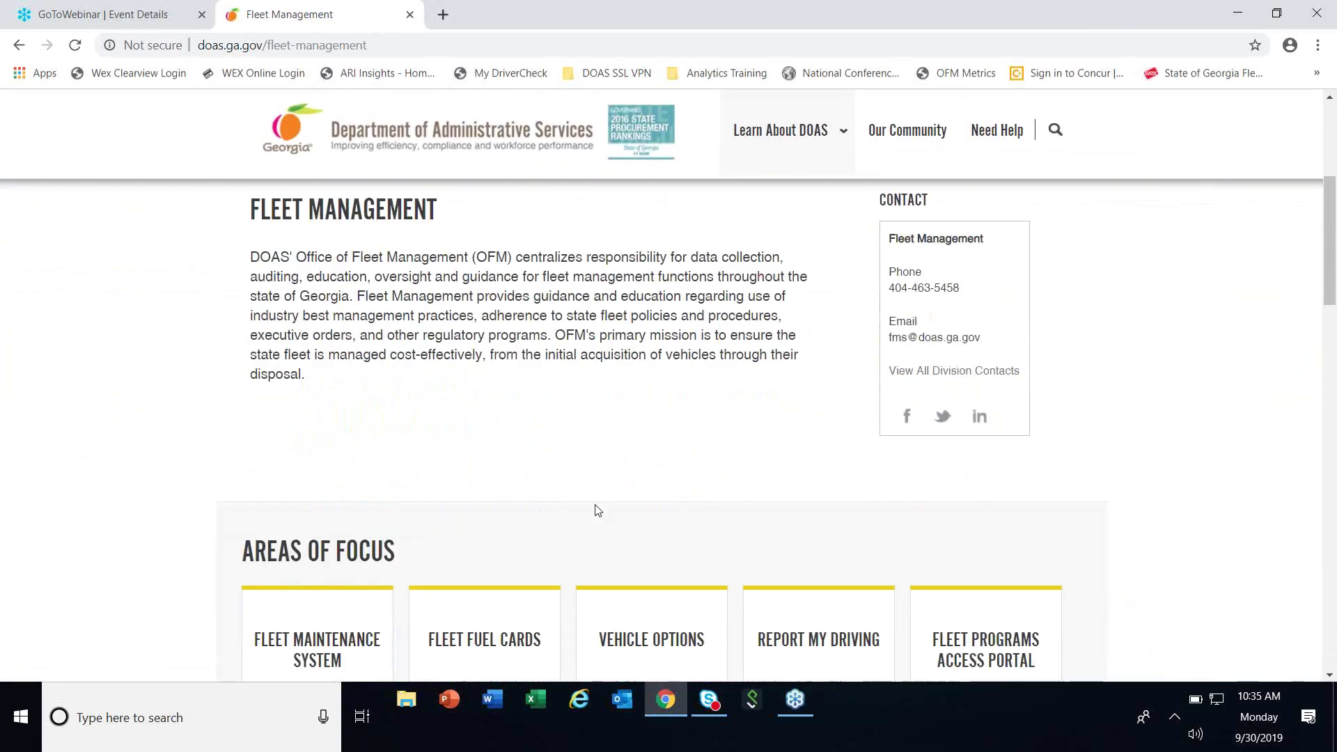
{"action": "scroll", "coordinate": [597, 510], "scroll_direction": "down", "scroll_amount": 4}
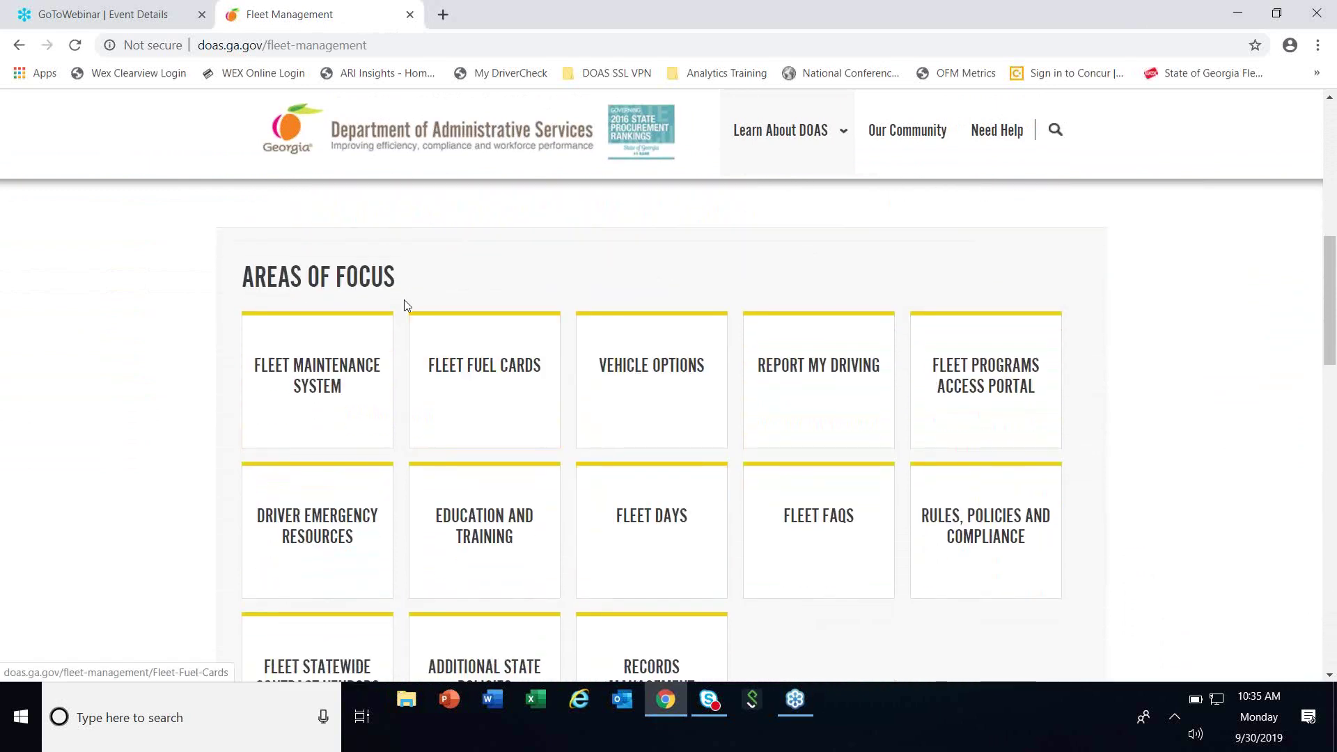
{"action": "left_click", "coordinate": [484, 374]}
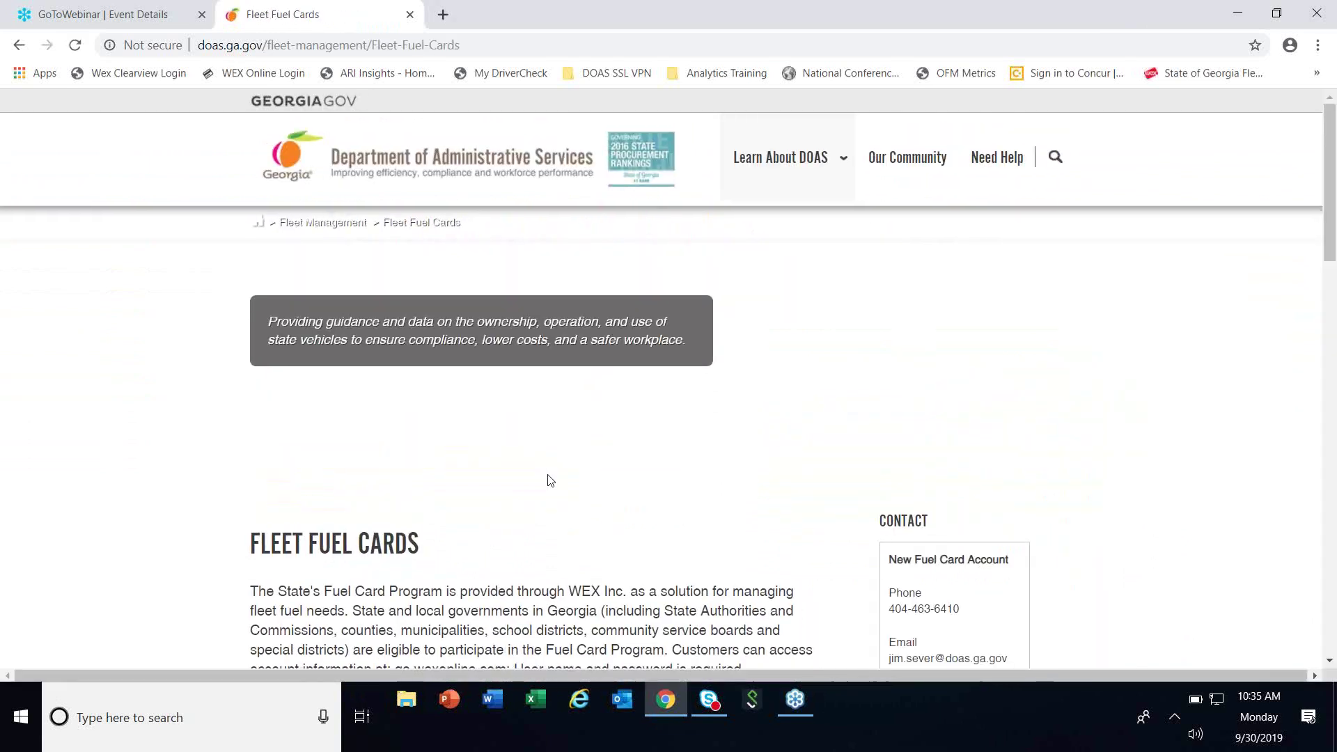
Scroll to Areas of Focus and open the fuel card driver acknowledgement form.
{"action": "scroll", "coordinate": [550, 478], "scroll_direction": "down", "scroll_amount": 3}
{"action": "scroll", "coordinate": [549, 476], "scroll_direction": "down", "scroll_amount": 3}
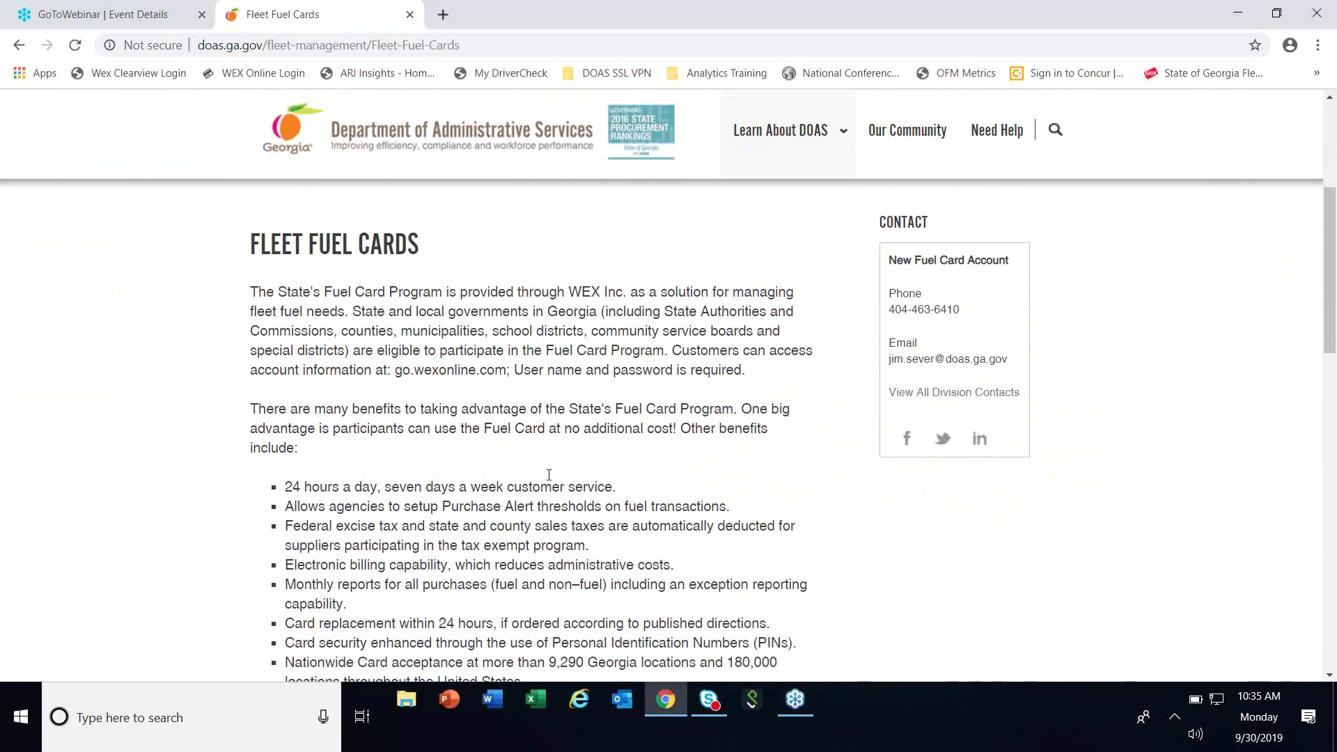
{"action": "scroll", "coordinate": [549, 476], "scroll_direction": "down", "scroll_amount": 7}
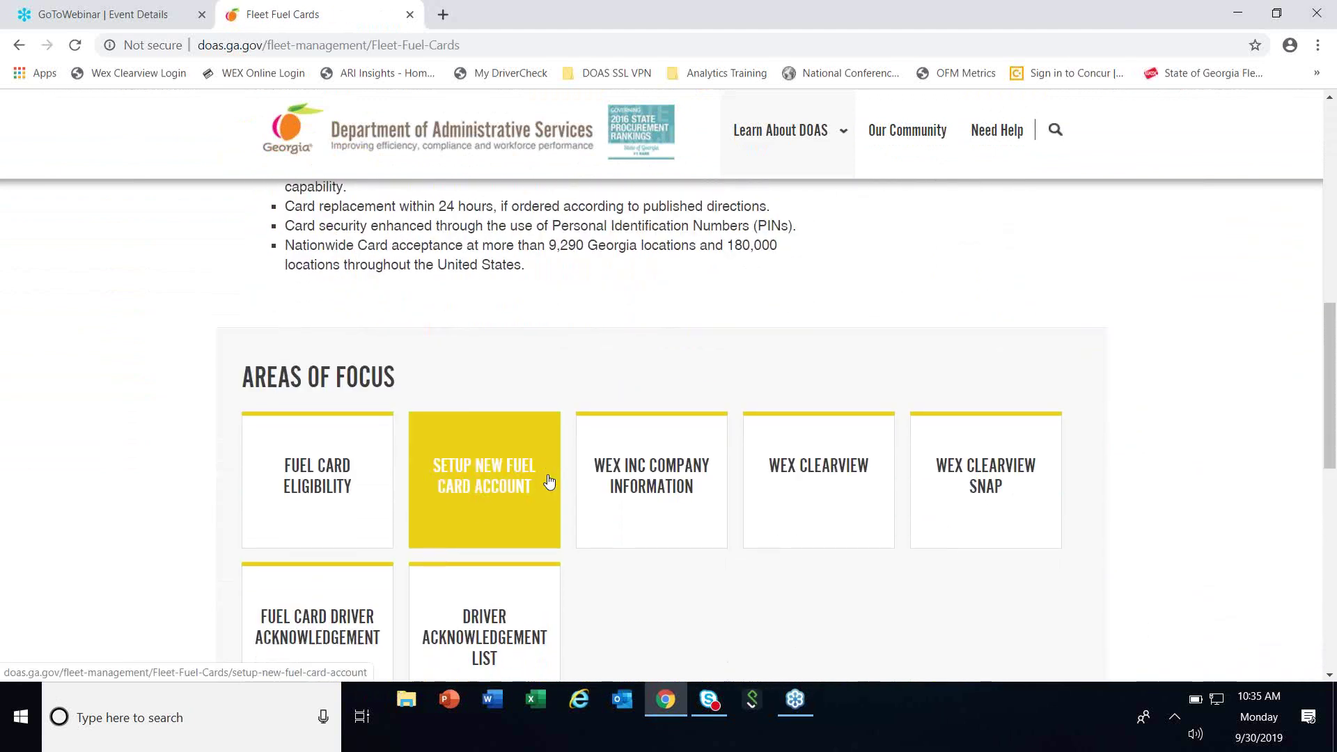
{"action": "scroll", "coordinate": [547, 478], "scroll_direction": "down", "scroll_amount": 1}
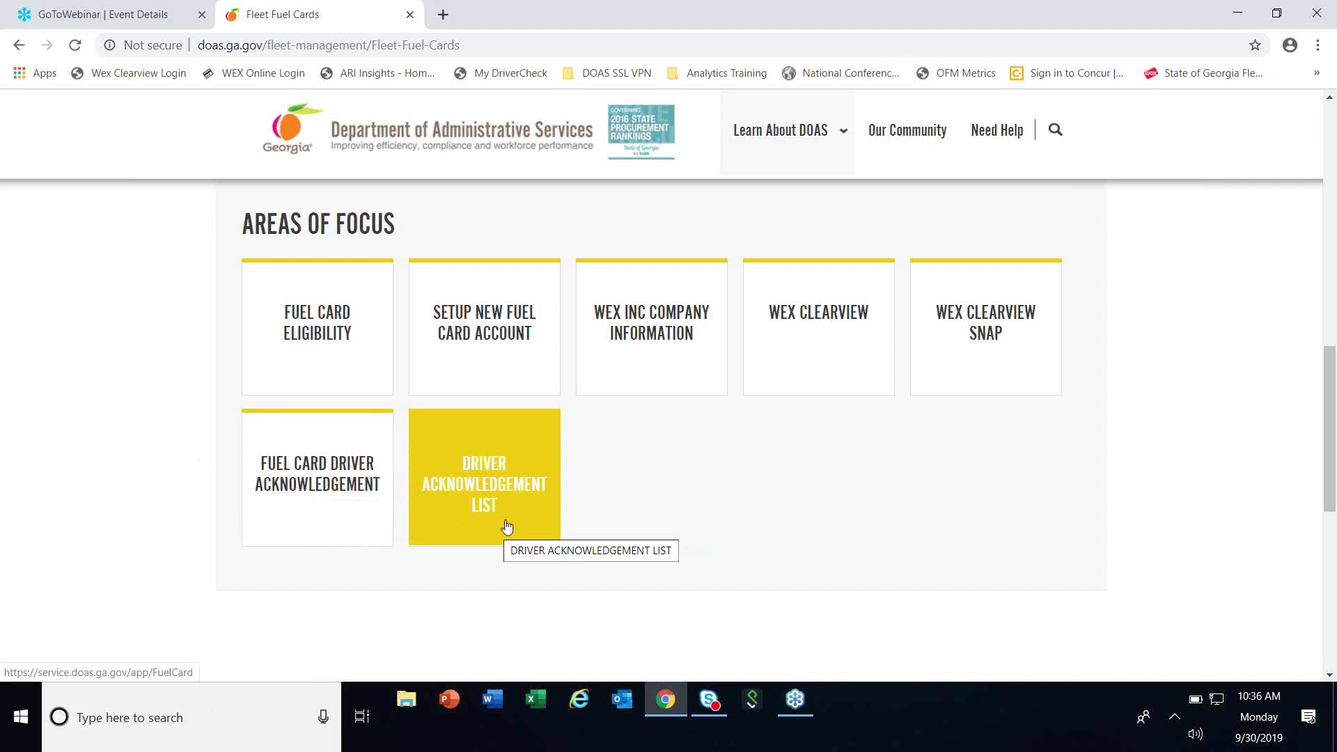
{"action": "left_click", "coordinate": [342, 513]}
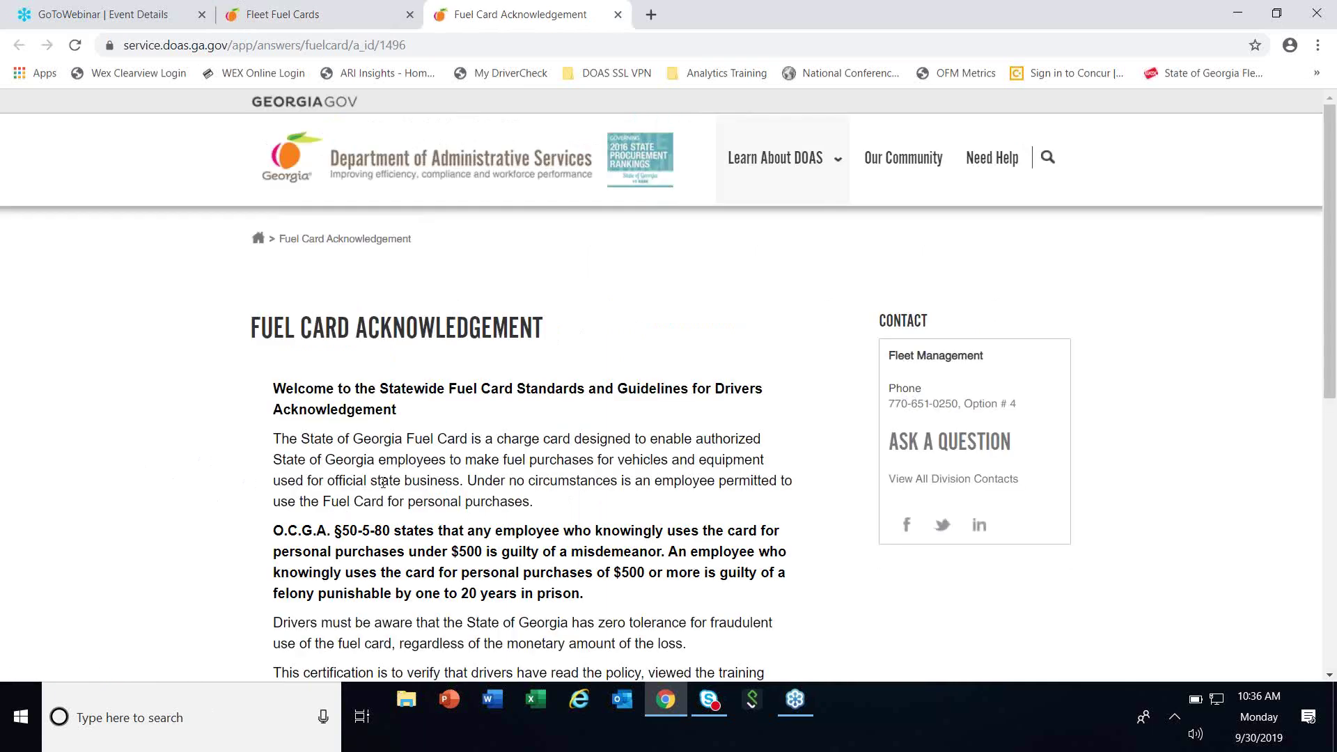
Advance the acknowledgement to the policy step and open the Statewide Fuel Card Standards and Guidelines PDF.
{"action": "scroll", "coordinate": [404, 457], "scroll_direction": "down", "scroll_amount": 1}
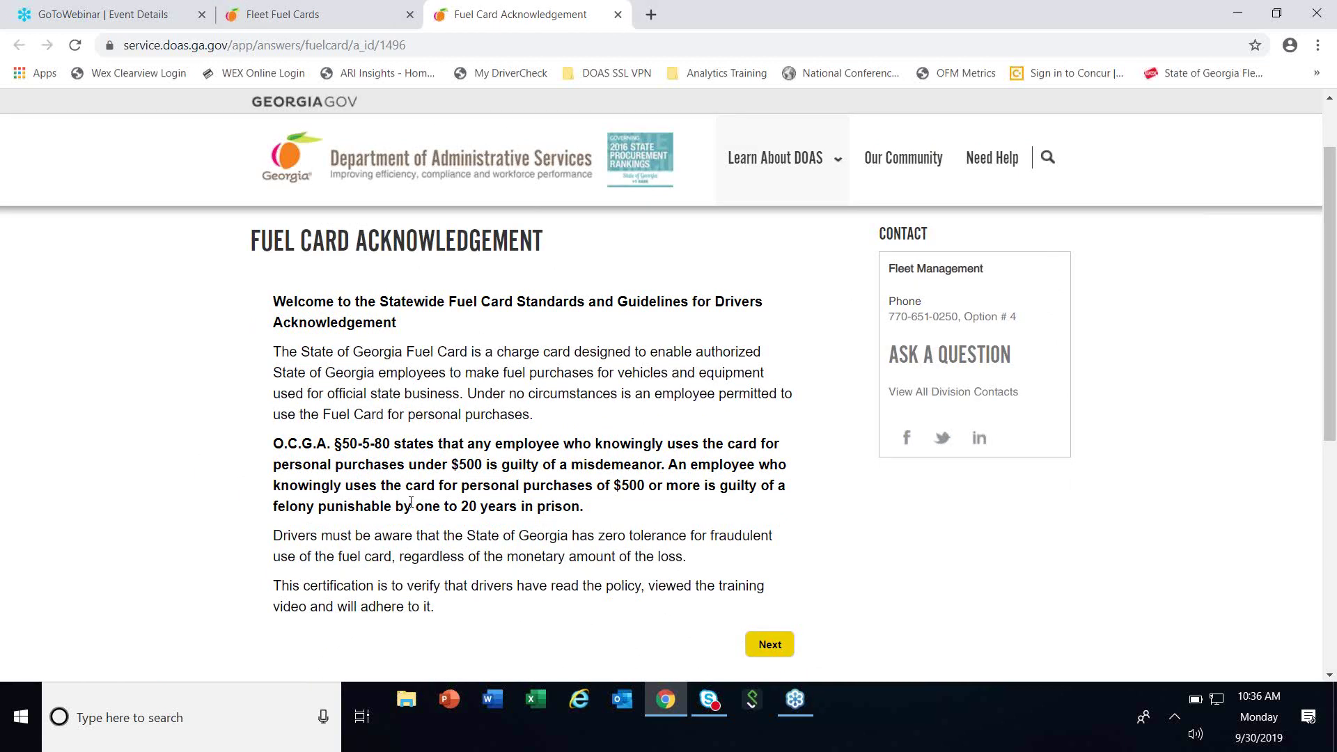
{"action": "scroll", "coordinate": [411, 501], "scroll_direction": "down", "scroll_amount": 3}
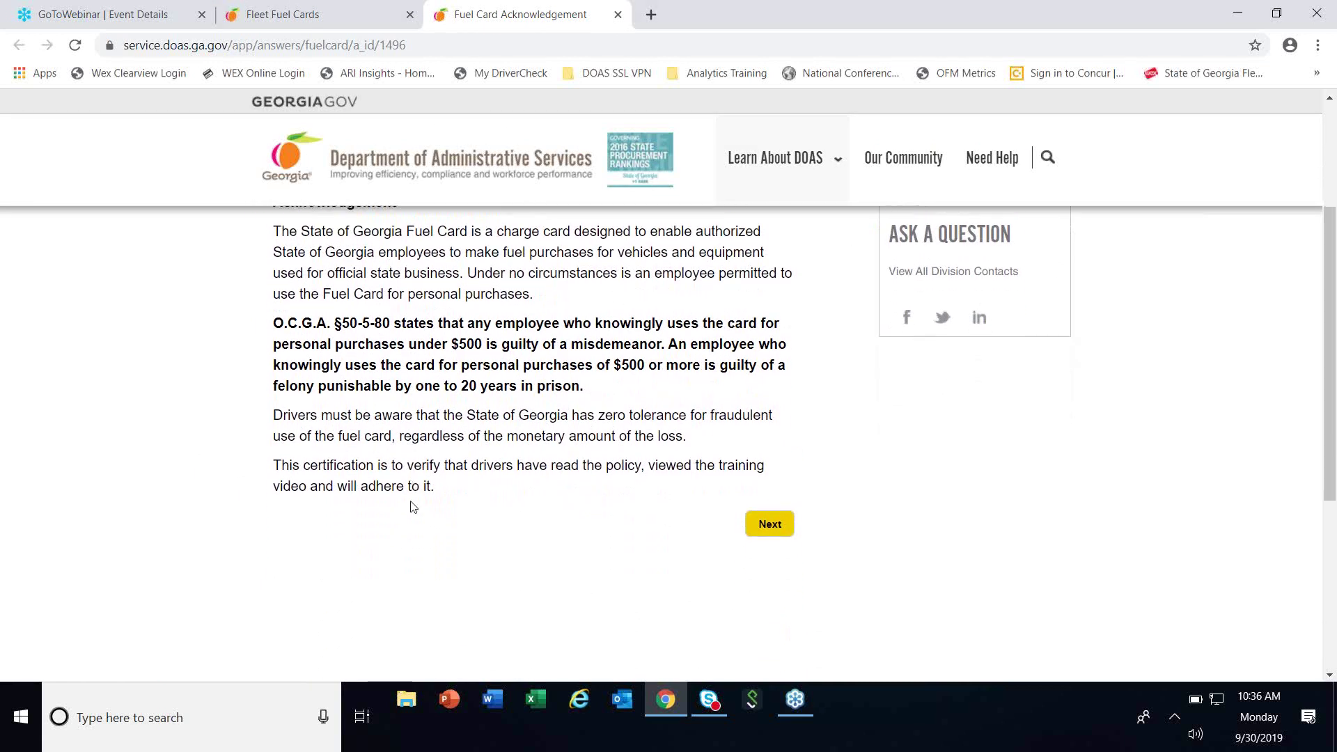
{"action": "scroll", "coordinate": [550, 439], "scroll_direction": "up", "scroll_amount": 3}
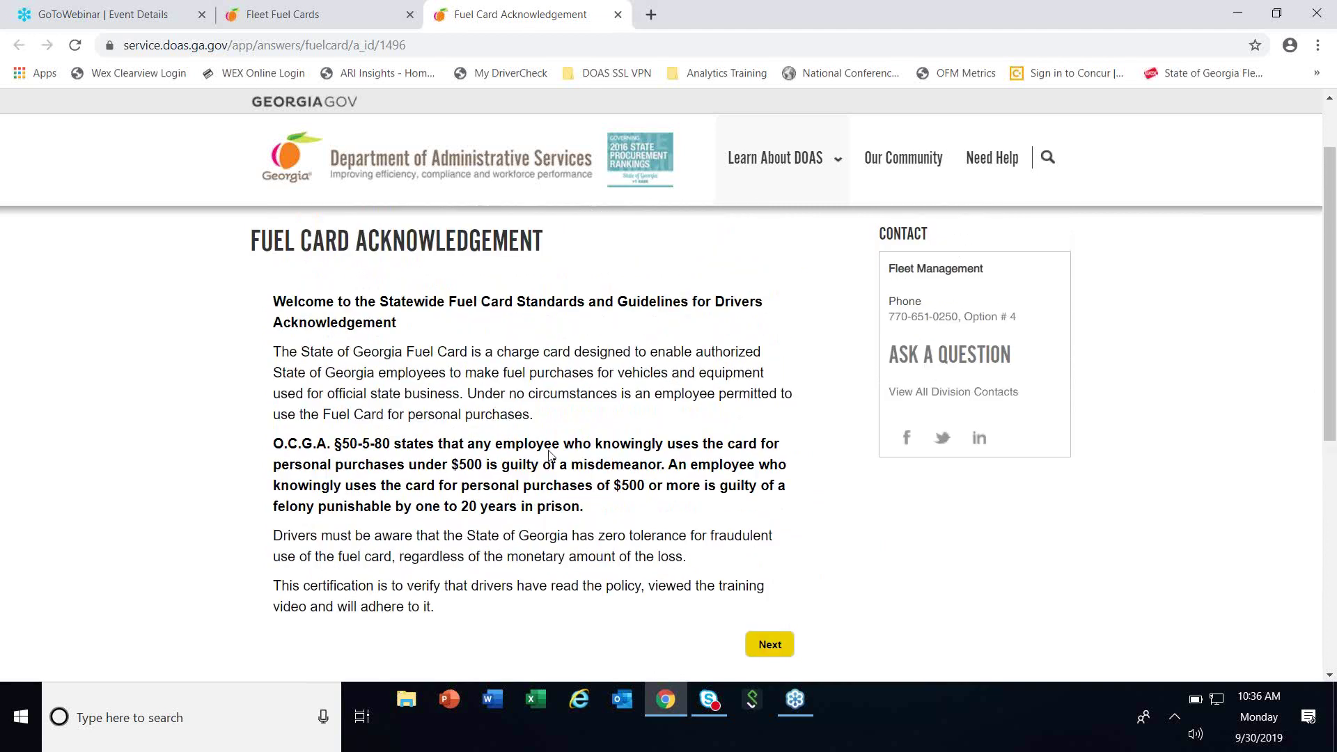
{"action": "left_click", "coordinate": [769, 647]}
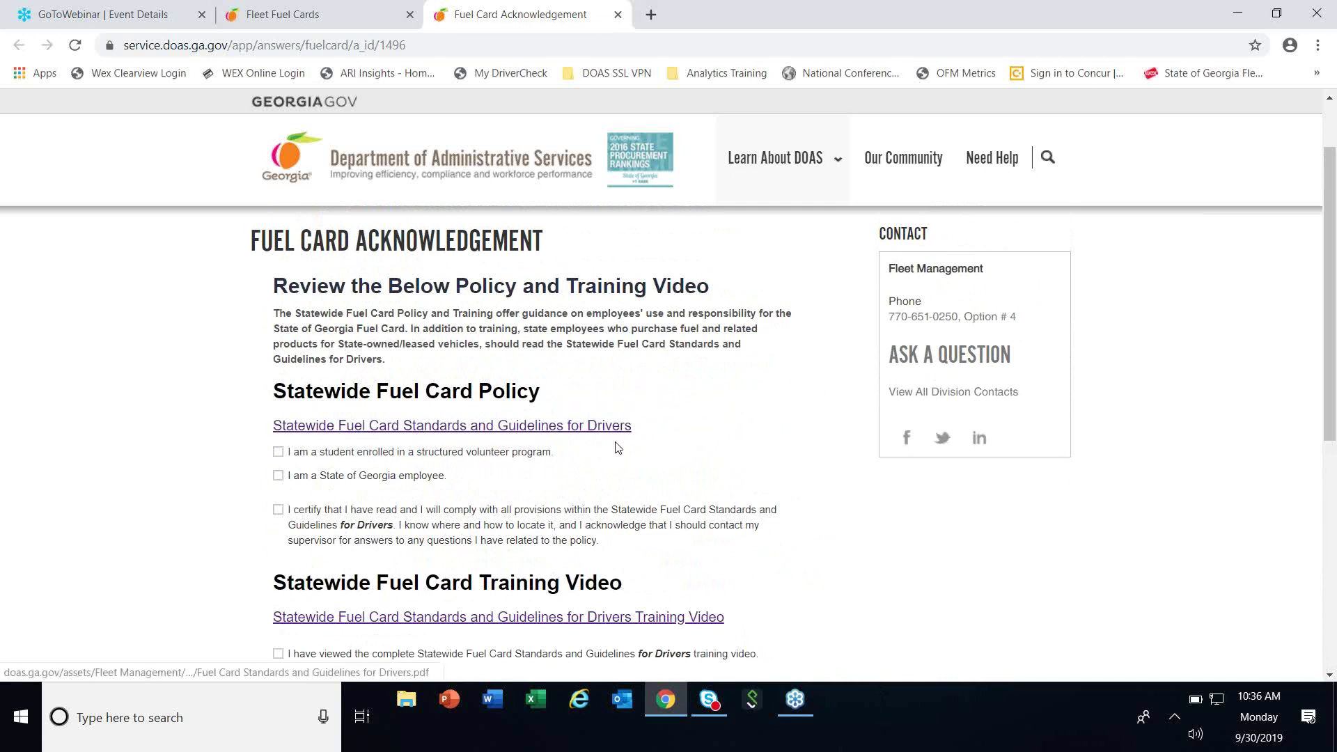
{"action": "left_click", "coordinate": [428, 431]}
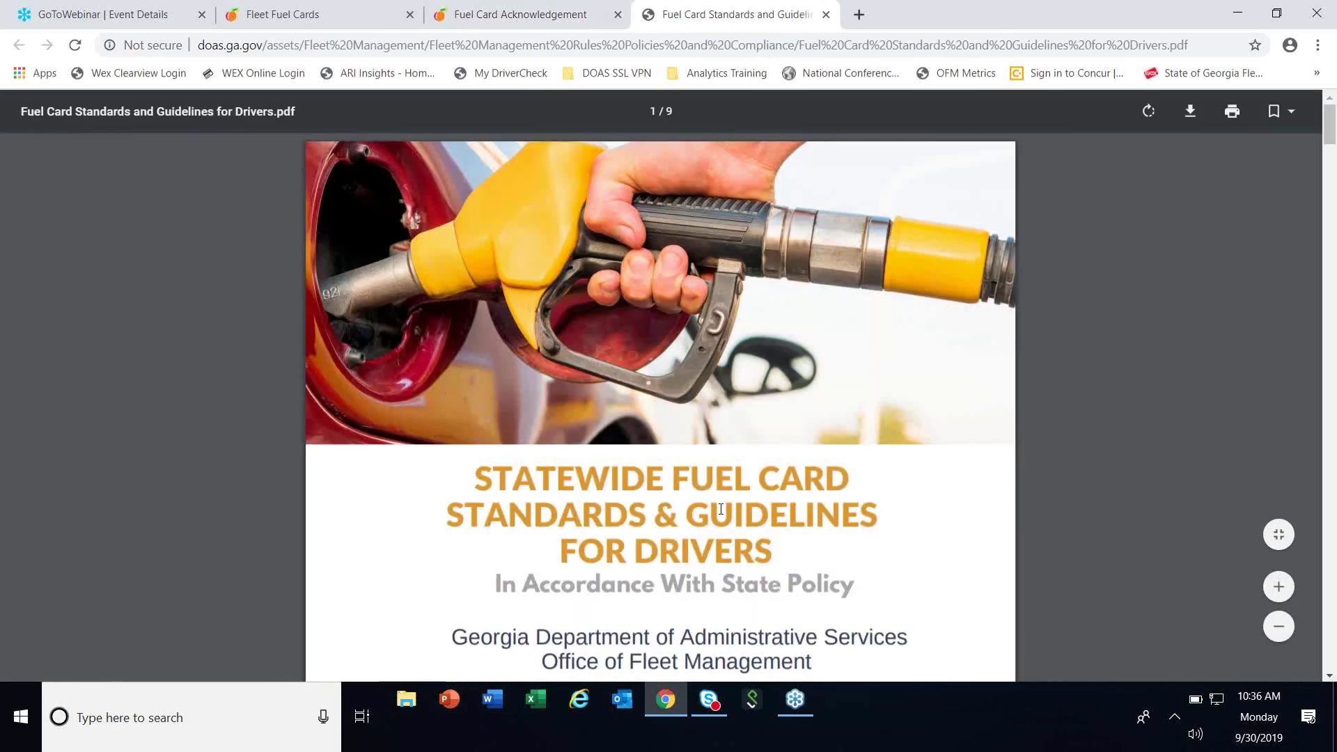
{"action": "scroll", "coordinate": [720, 509], "scroll_direction": "down", "scroll_amount": 4}
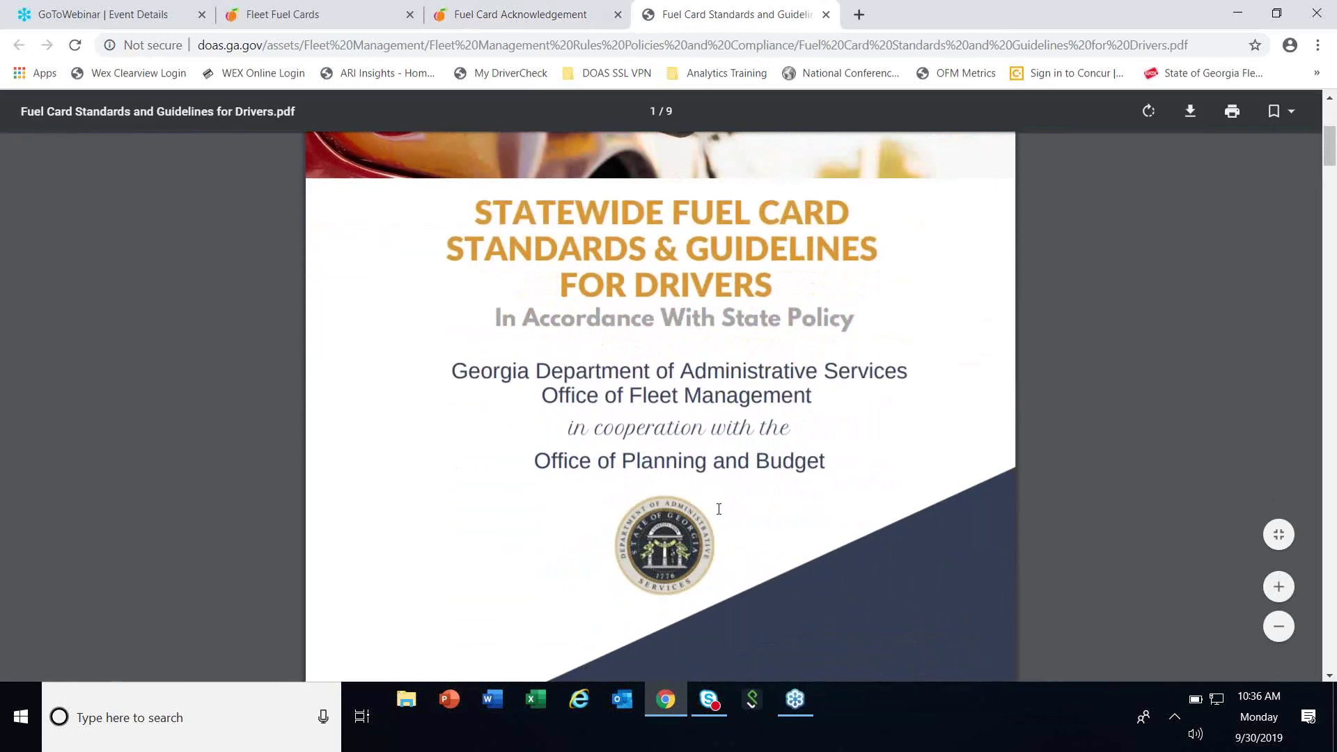
{"action": "scroll", "coordinate": [718, 509], "scroll_direction": "down", "scroll_amount": 4}
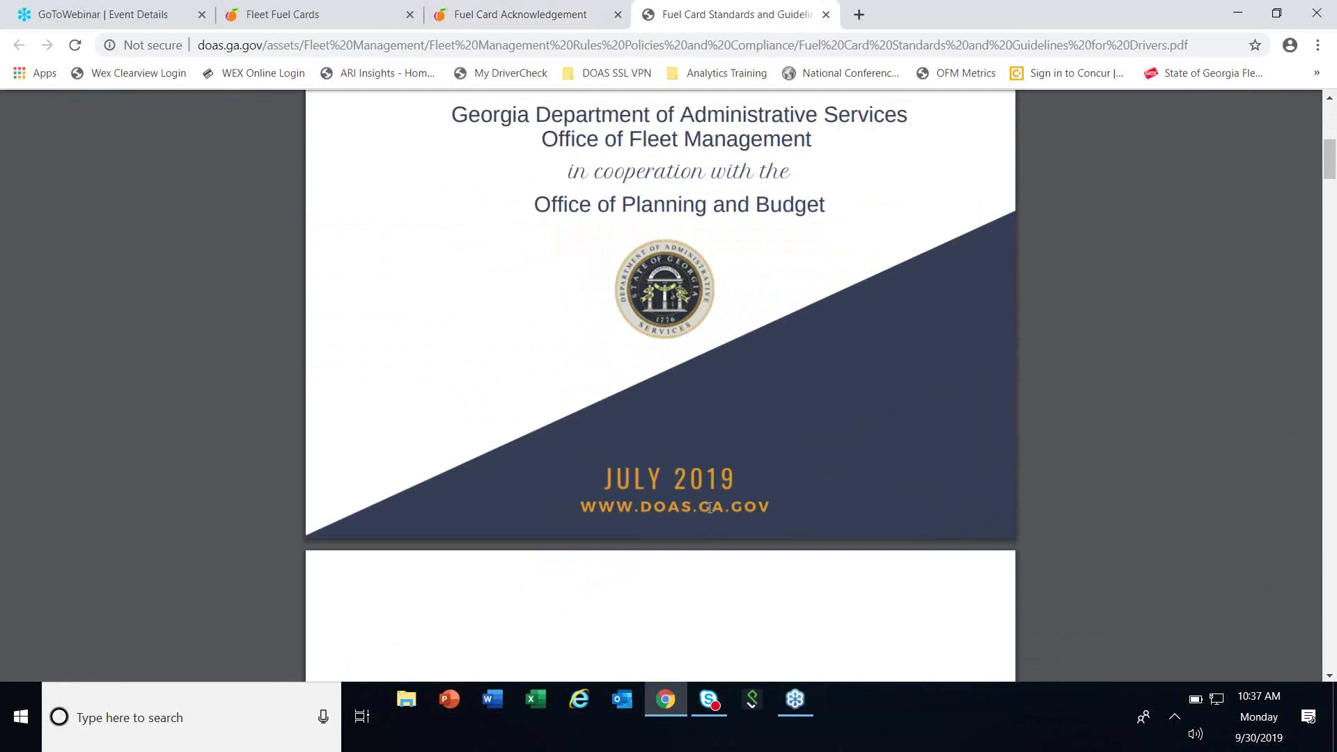
{"action": "scroll", "coordinate": [708, 508], "scroll_direction": "down", "scroll_amount": 8}
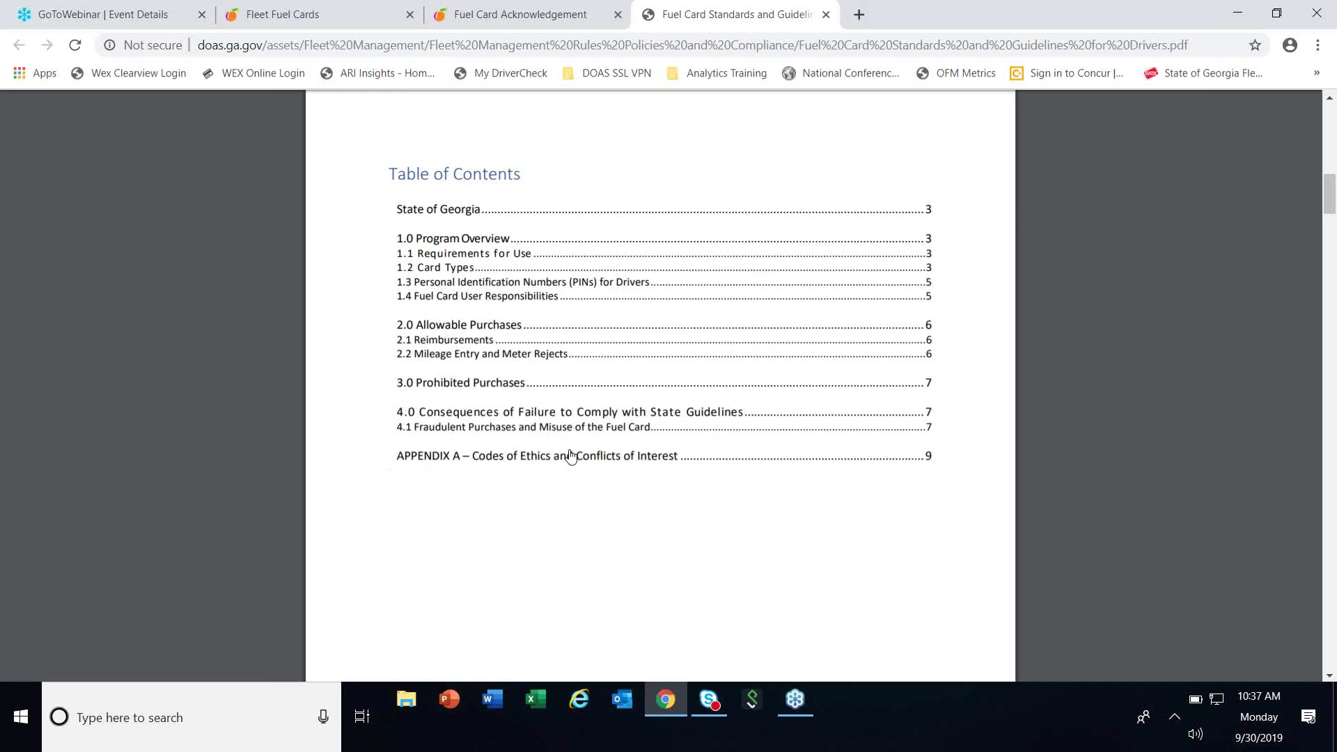
{"action": "scroll", "coordinate": [568, 454], "scroll_direction": "up", "scroll_amount": 3}
{"action": "scroll", "coordinate": [577, 437], "scroll_direction": "up", "scroll_amount": 3}
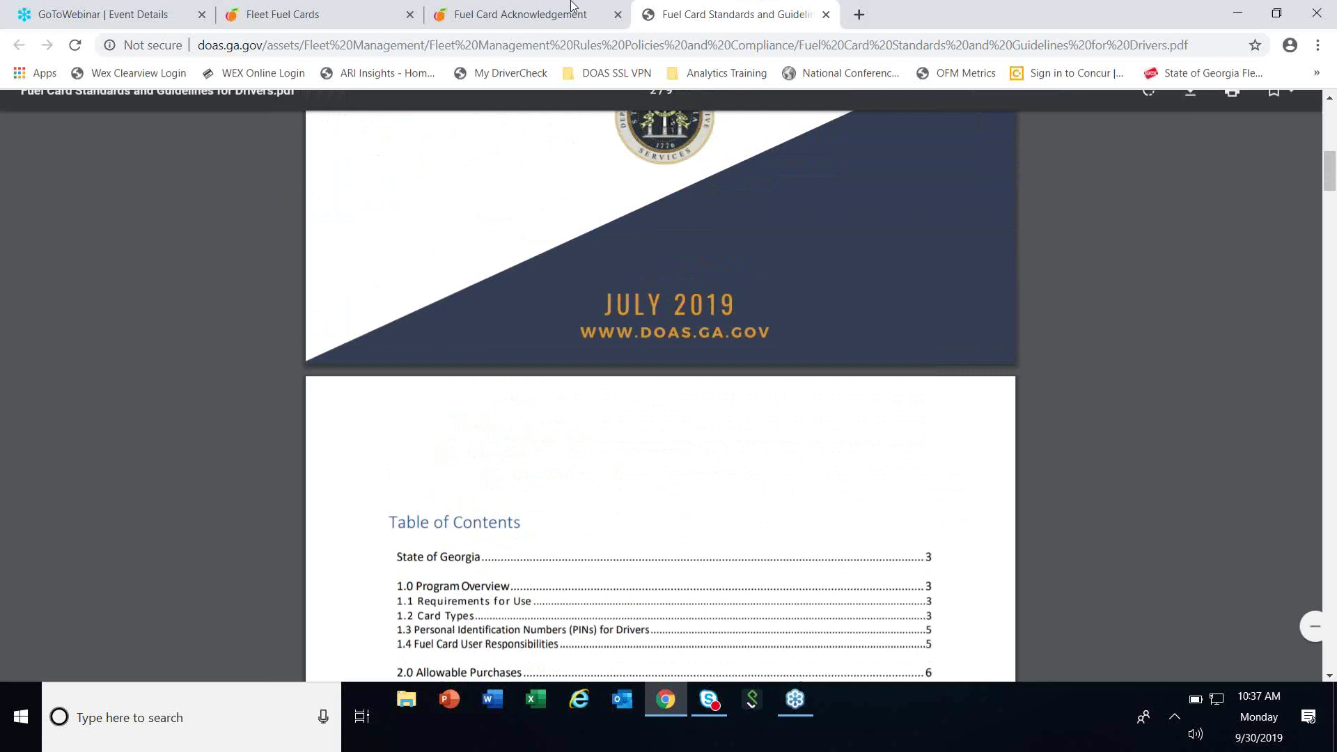
Back on the acknowledgement form, tick the State of Georgia employee box and the policy certification box.
{"action": "left_click", "coordinate": [510, 26]}
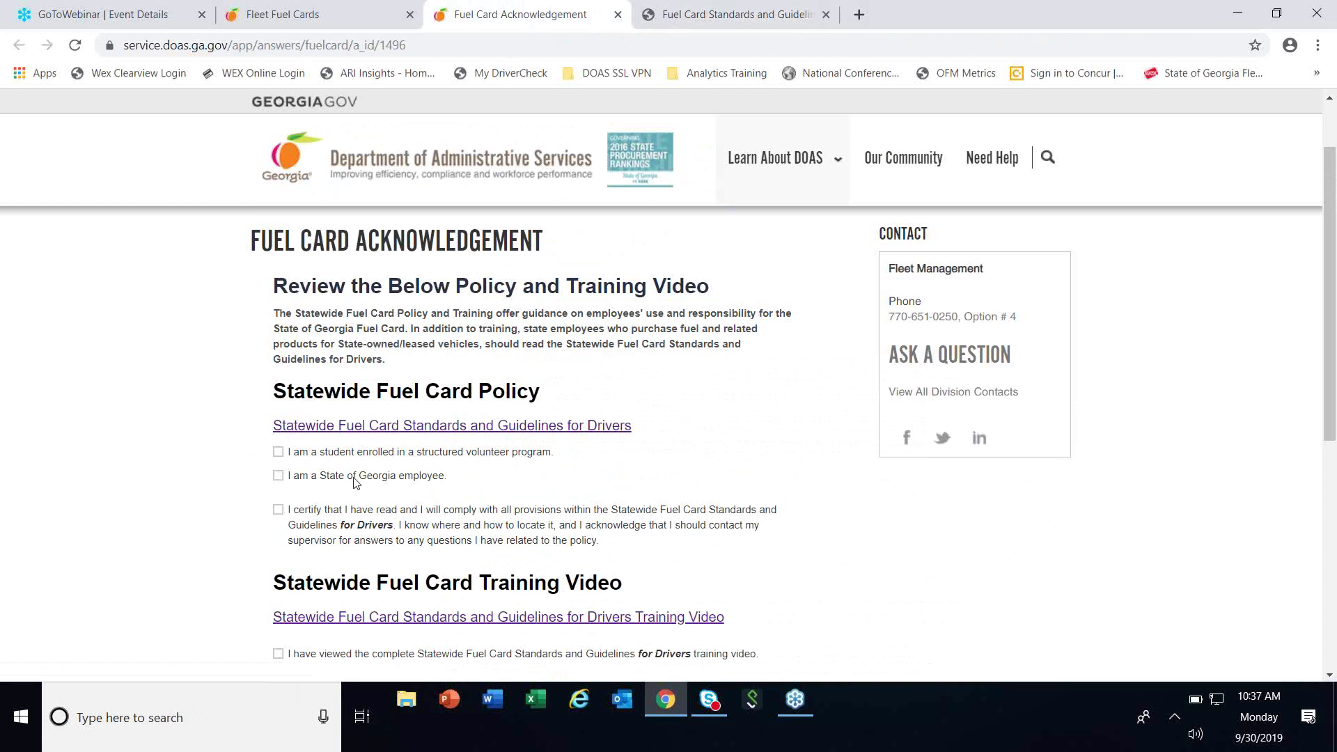
{"action": "left_click", "coordinate": [280, 475]}
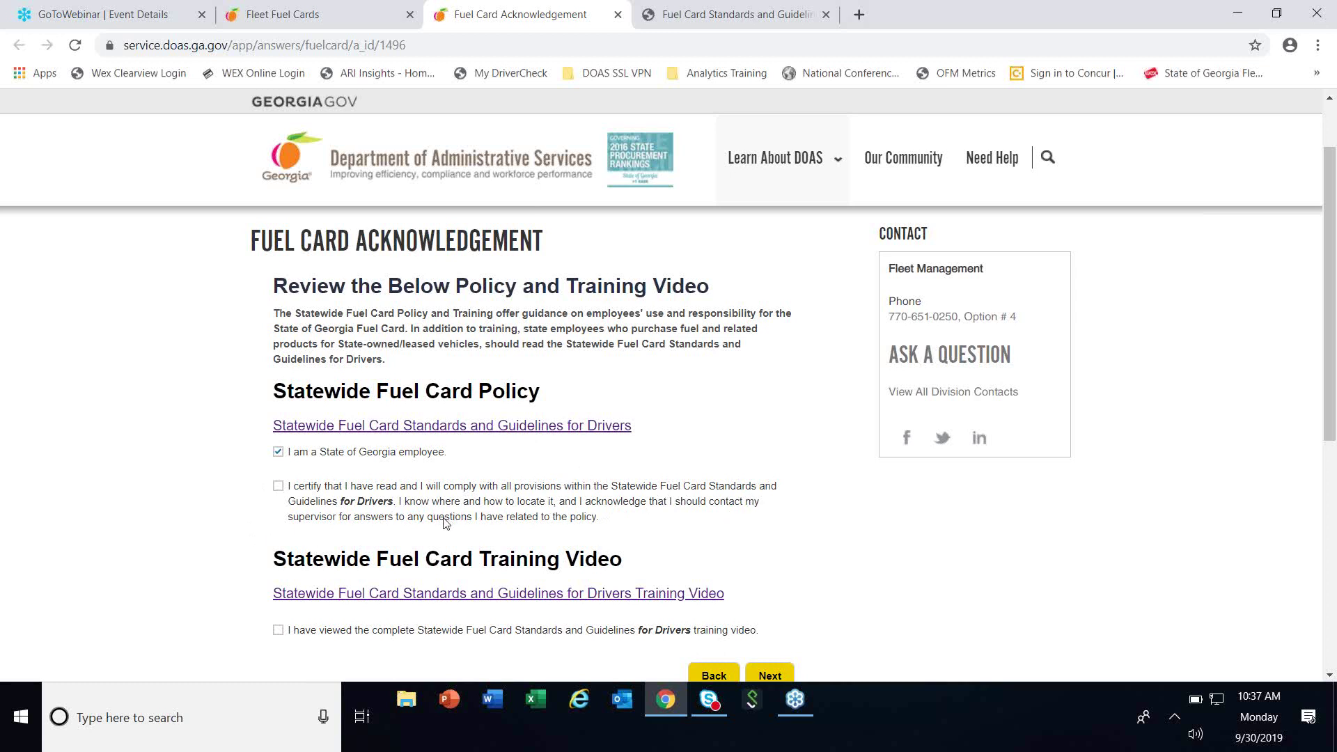
{"action": "scroll", "coordinate": [428, 538], "scroll_direction": "down", "scroll_amount": 1}
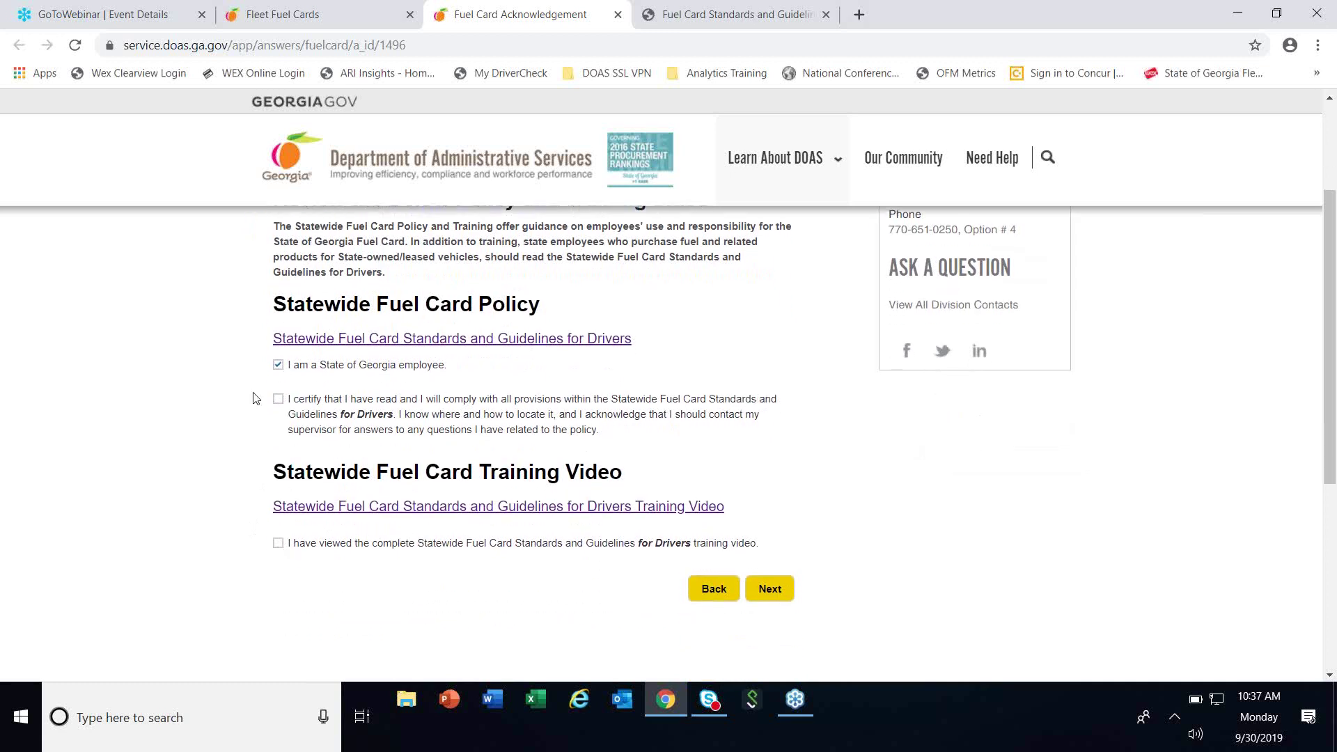
{"action": "left_click", "coordinate": [277, 399]}
Open the drivers training video page in a new tab, look it over, and return to the form.
{"action": "left_click", "coordinate": [449, 509]}
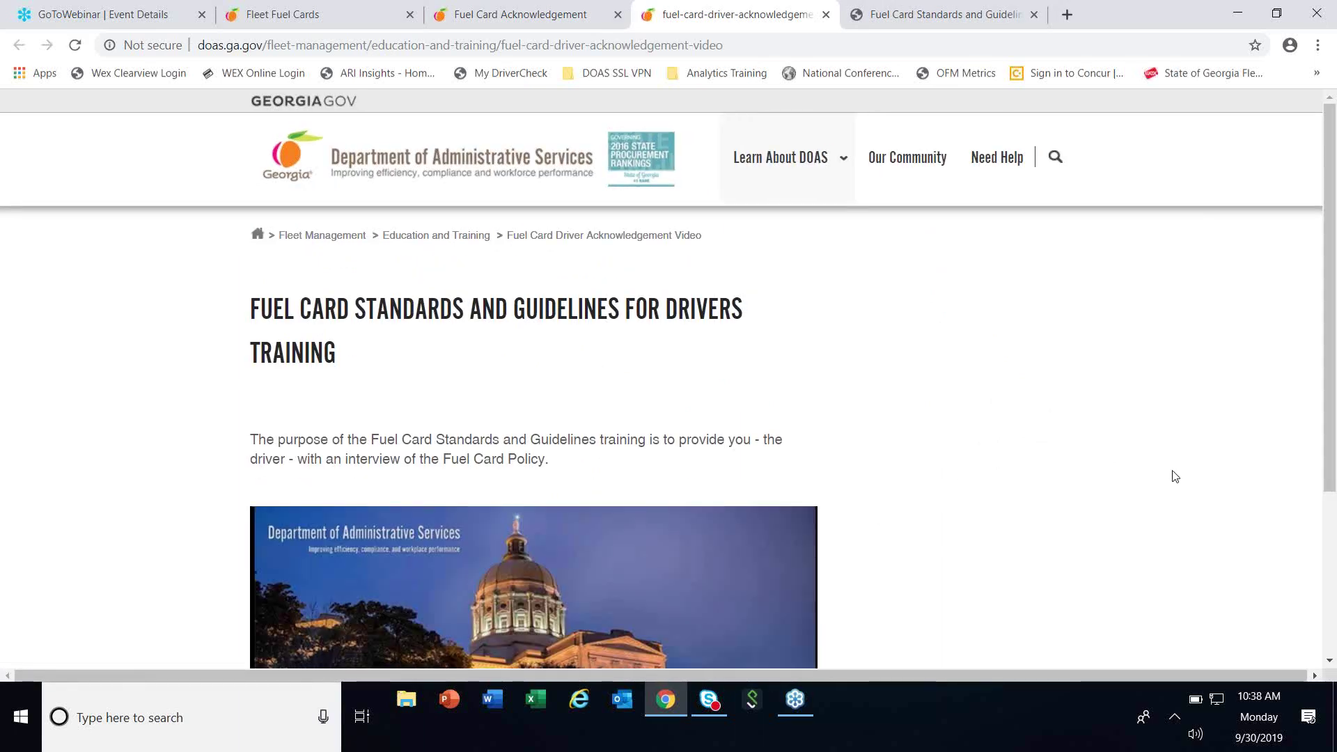
{"action": "scroll", "coordinate": [1173, 471], "scroll_direction": "down", "scroll_amount": 3}
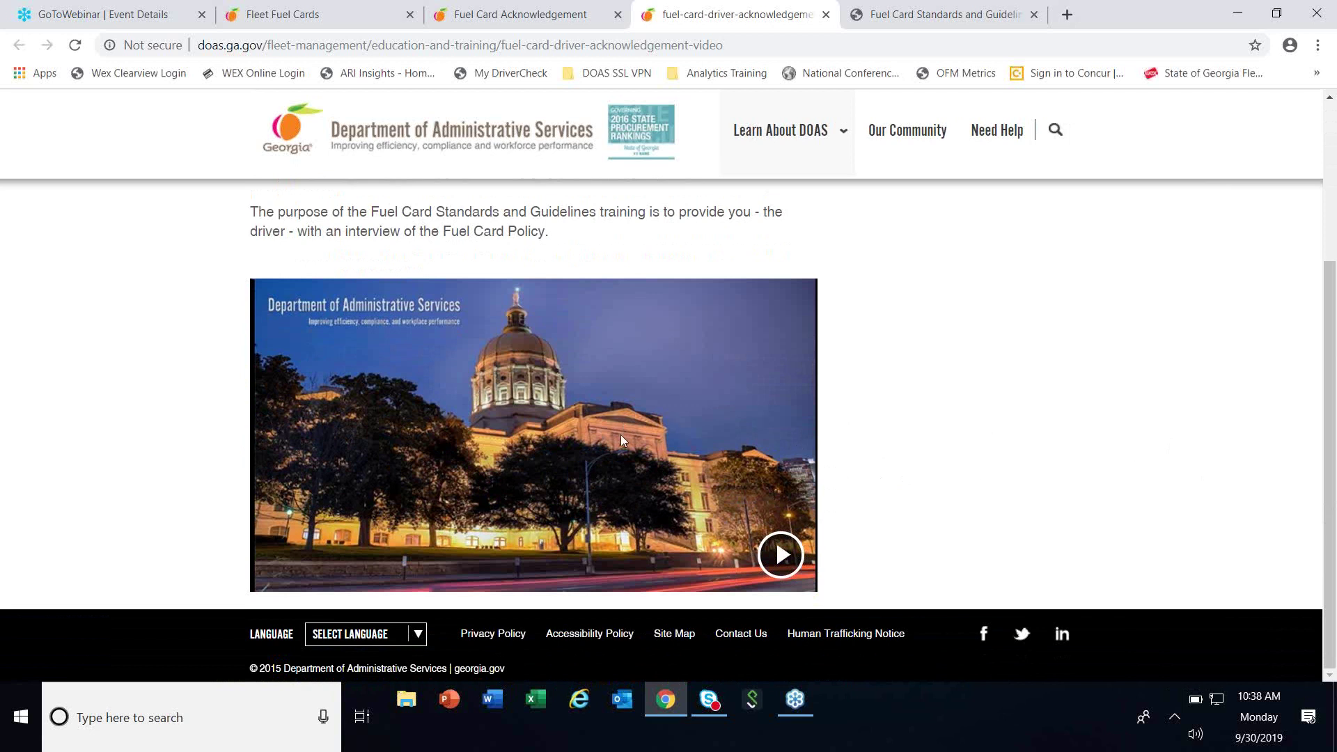
{"action": "scroll", "coordinate": [897, 439], "scroll_direction": "up", "scroll_amount": 3}
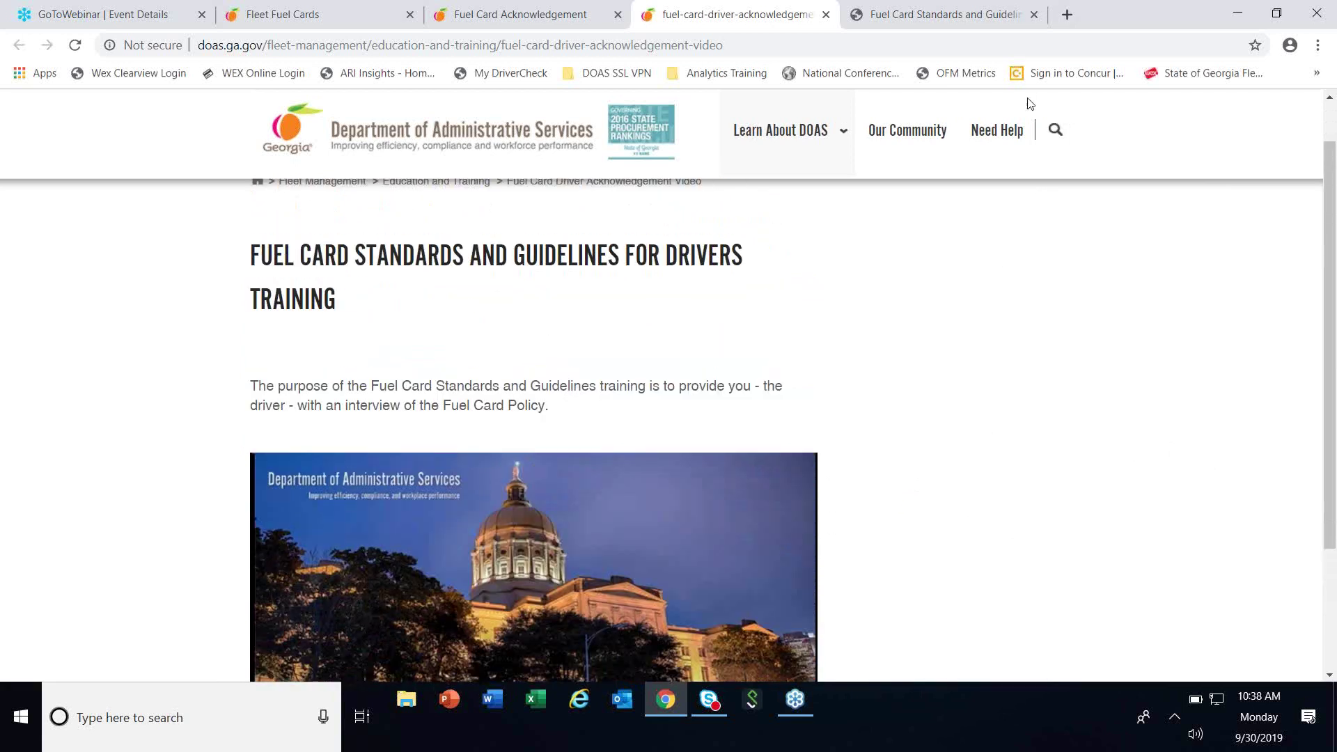
{"action": "left_click", "coordinate": [496, 15]}
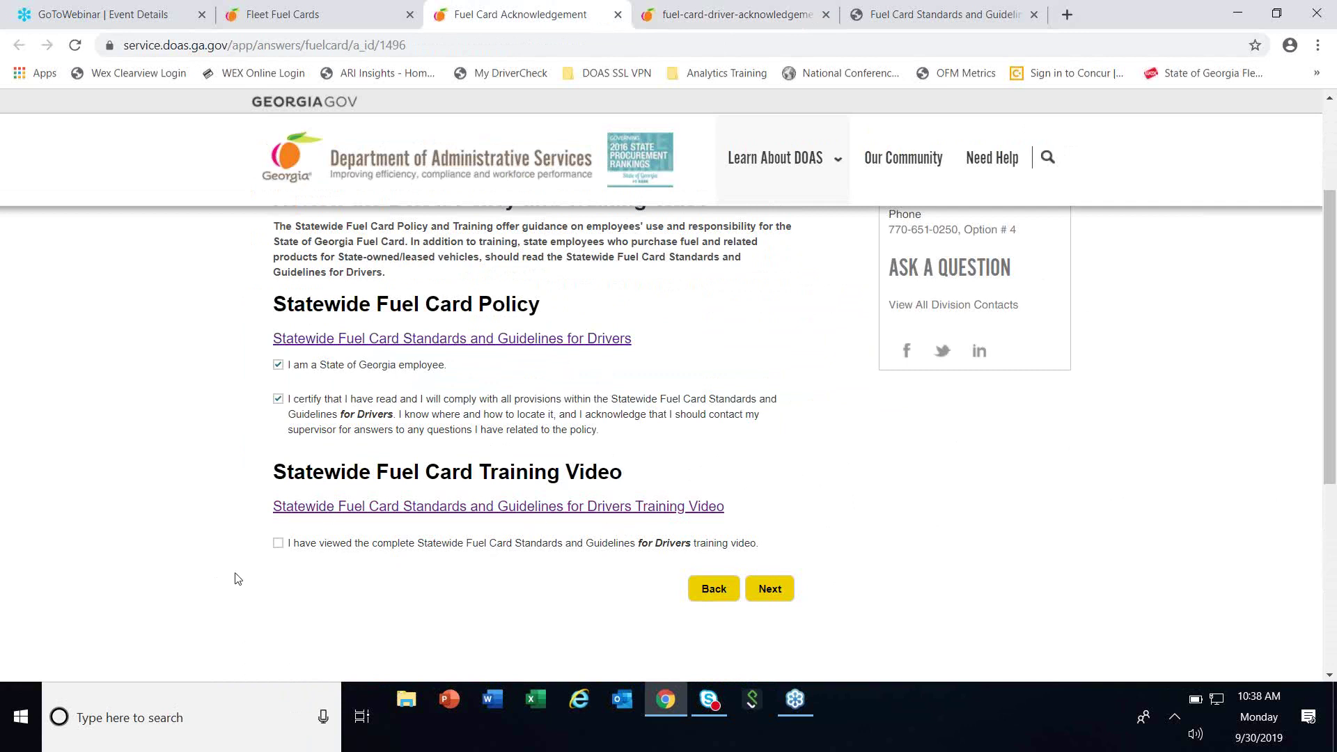
Tick the box confirming the complete Statewide Fuel Card training video was viewed.
{"action": "left_click", "coordinate": [282, 545]}
Continue to contact details, choose Altamaha Technical College as the organization, and enter the driver's e-mail.
{"action": "left_click", "coordinate": [776, 596]}
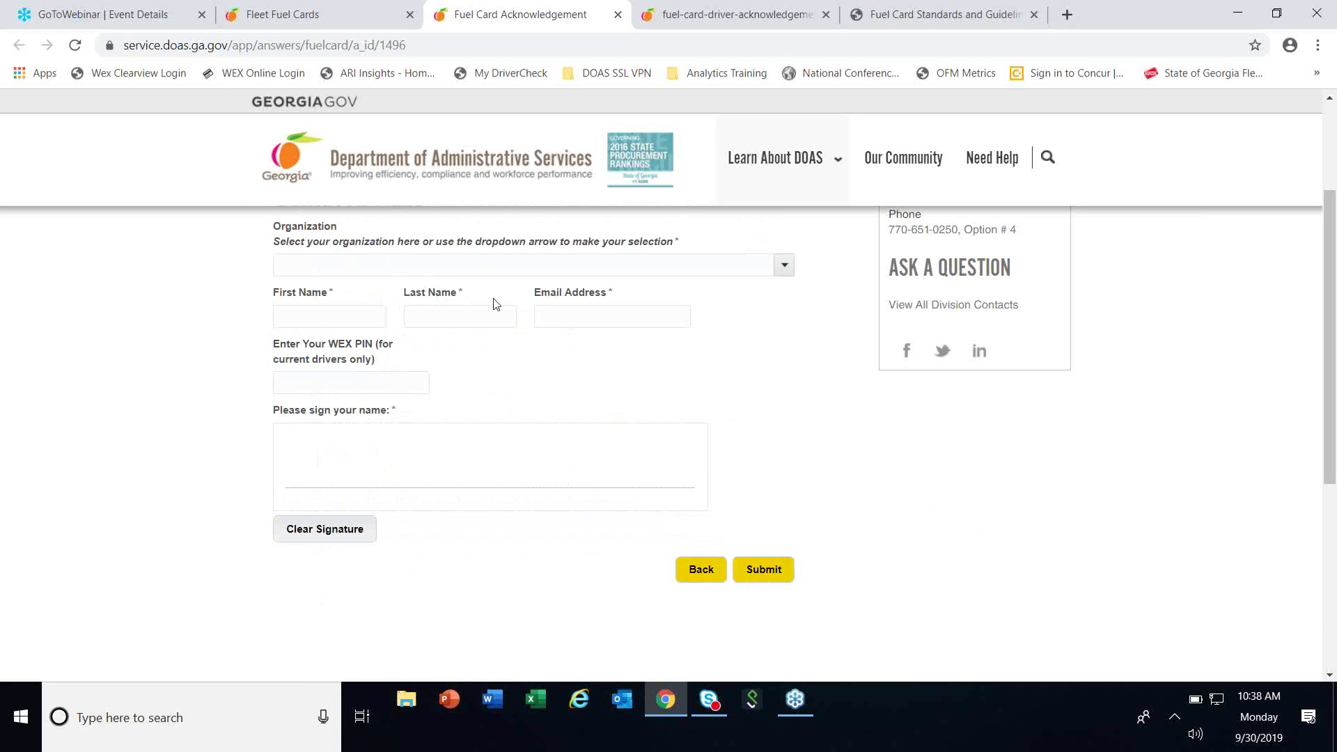
{"action": "left_click", "coordinate": [785, 266]}
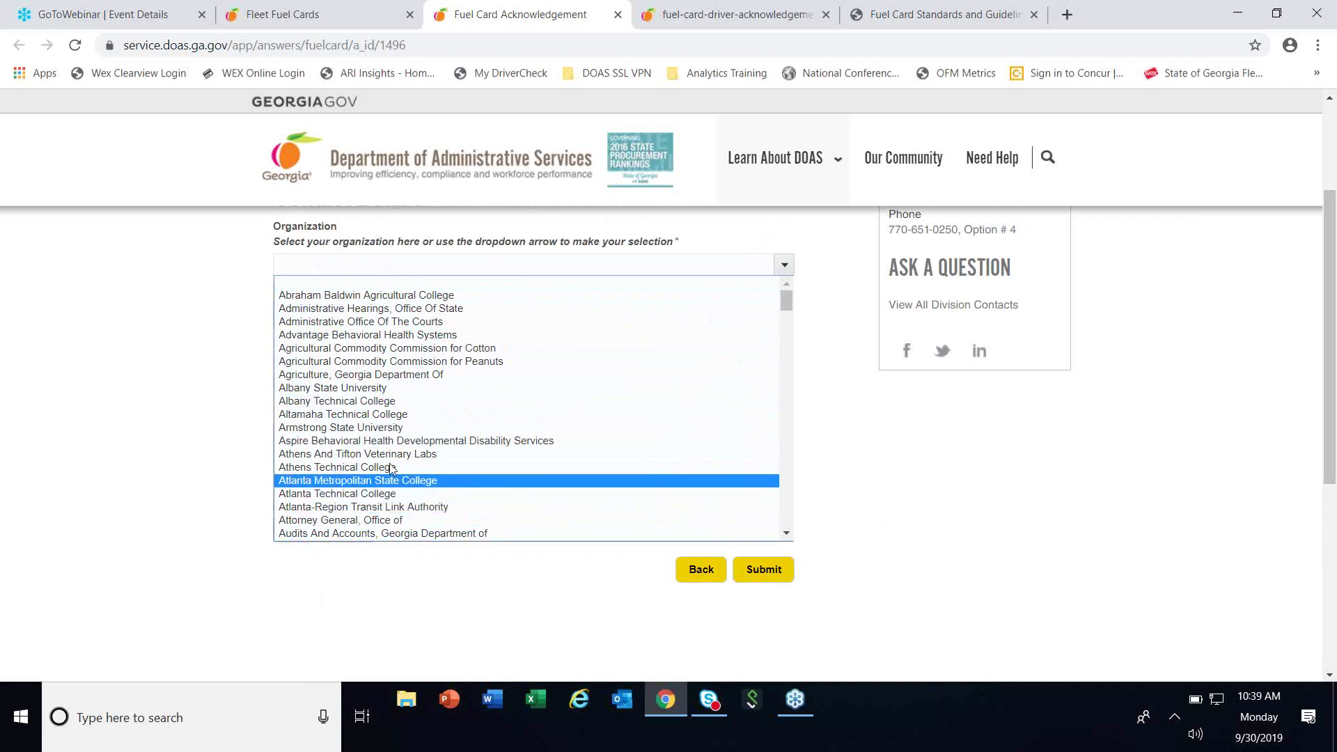
{"action": "left_click", "coordinate": [360, 415]}
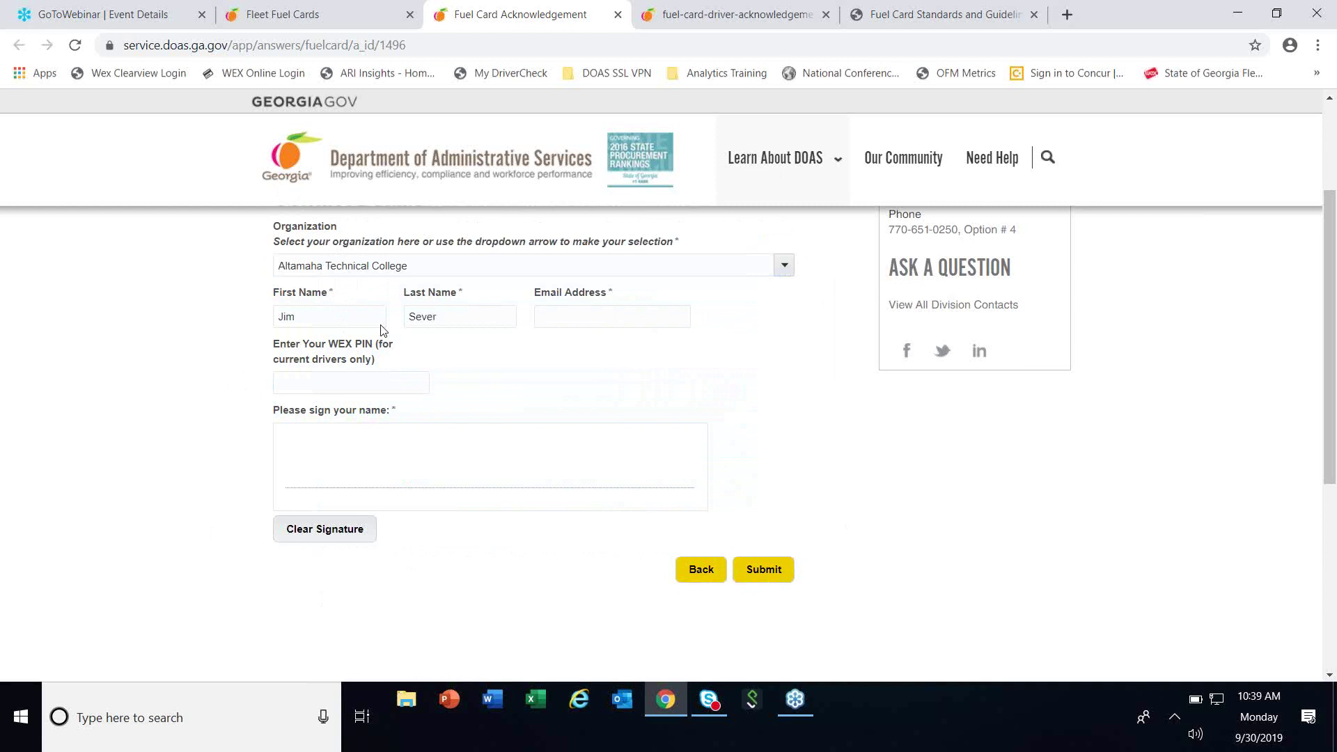
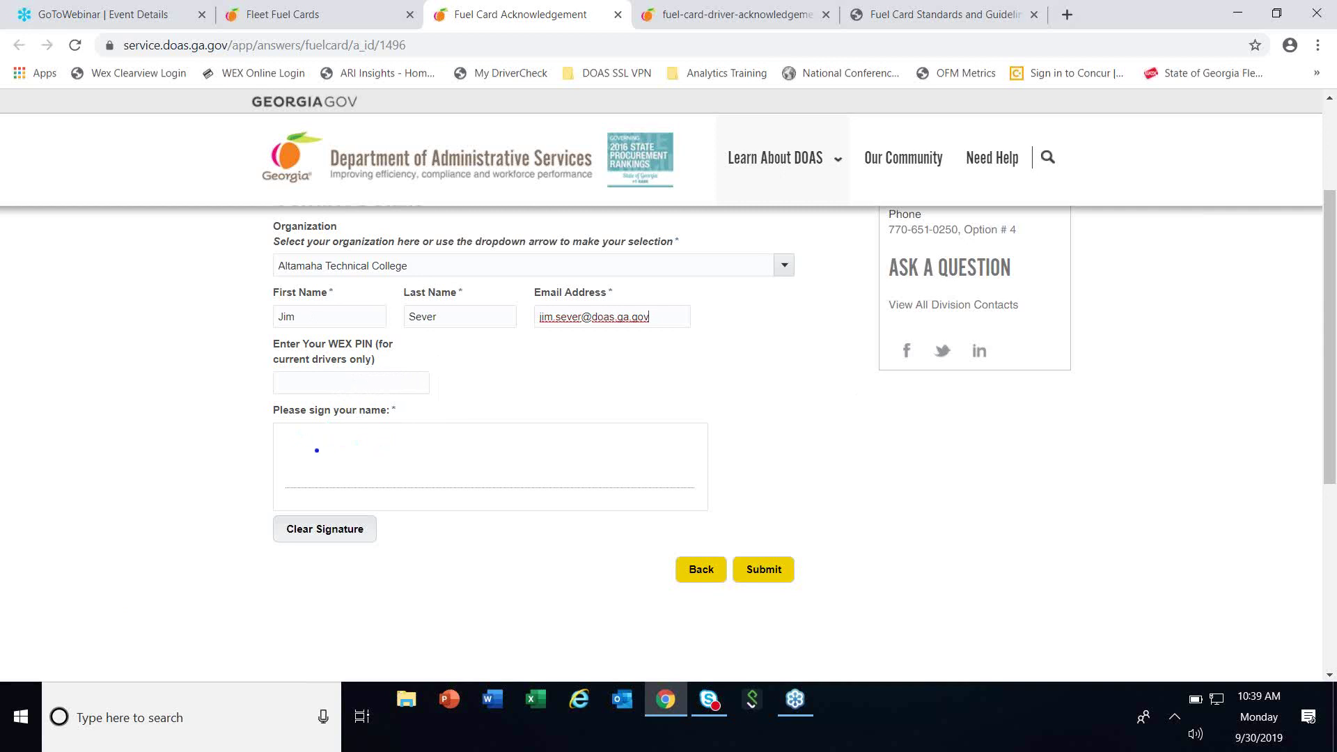
Draw the driver's handwritten signature in the signature pad and scroll down to Submit.
{"action": "mouse_move", "coordinate": [316, 482]}
{"action": "left_mouse_down"}
{"action": "mouse_move", "coordinate": [382, 420]}
{"action": "mouse_move", "coordinate": [383, 437]}
{"action": "mouse_move", "coordinate": [295, 531]}
{"action": "mouse_move", "coordinate": [299, 476]}
{"action": "mouse_move", "coordinate": [391, 461]}
{"action": "mouse_move", "coordinate": [439, 476]}
{"action": "left_mouse_up"}
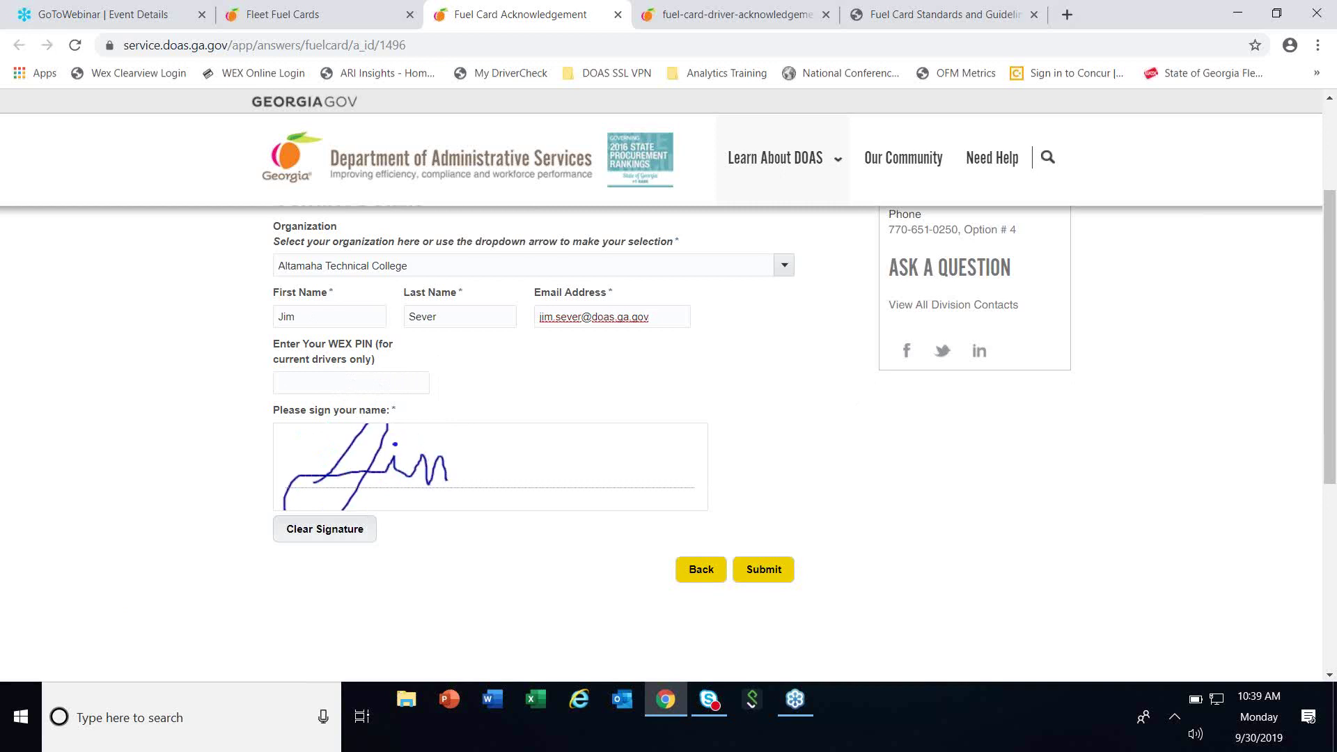
{"action": "mouse_move", "coordinate": [494, 467]}
{"action": "left_mouse_down"}
{"action": "mouse_move", "coordinate": [522, 426]}
{"action": "mouse_move", "coordinate": [484, 481]}
{"action": "mouse_move", "coordinate": [586, 465]}
{"action": "left_mouse_up"}
{"action": "left_click", "coordinate": [552, 480]}
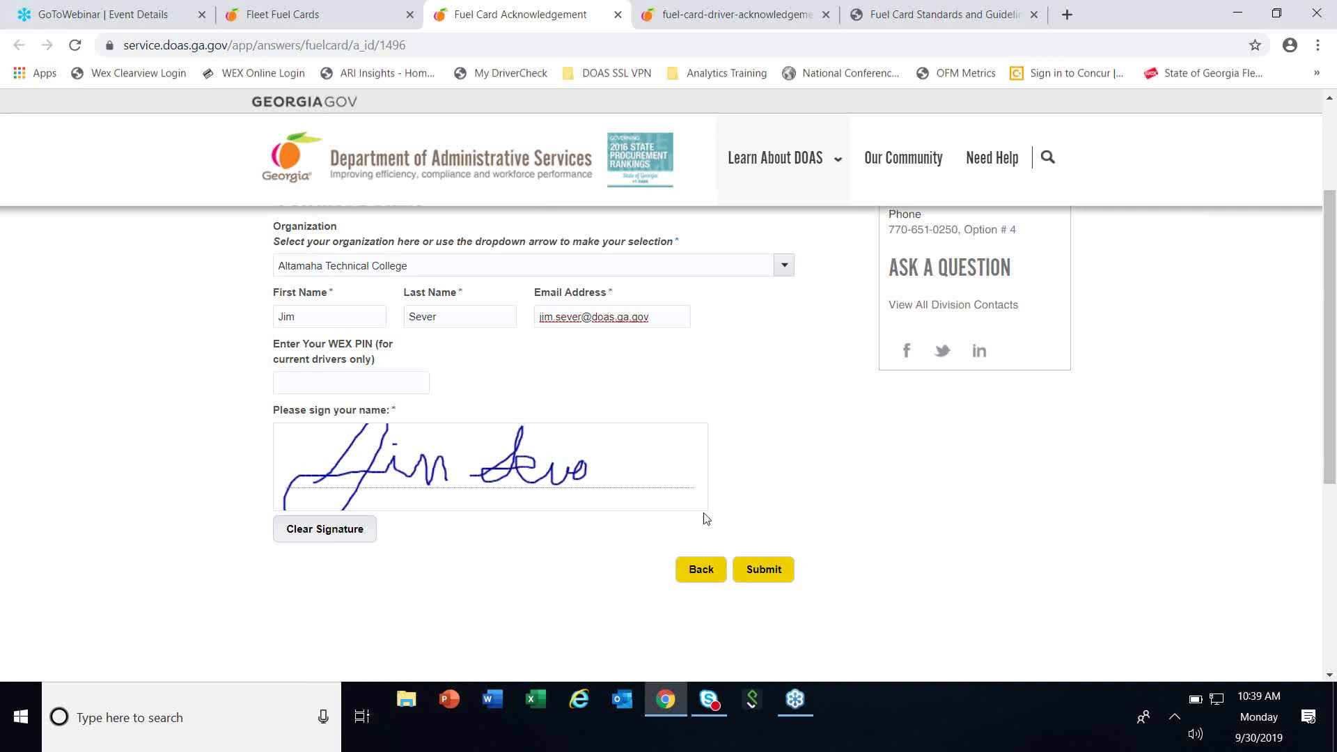
{"action": "left_click", "coordinate": [828, 380]}
{"action": "scroll", "coordinate": [813, 382], "scroll_direction": "up", "scroll_amount": 3}
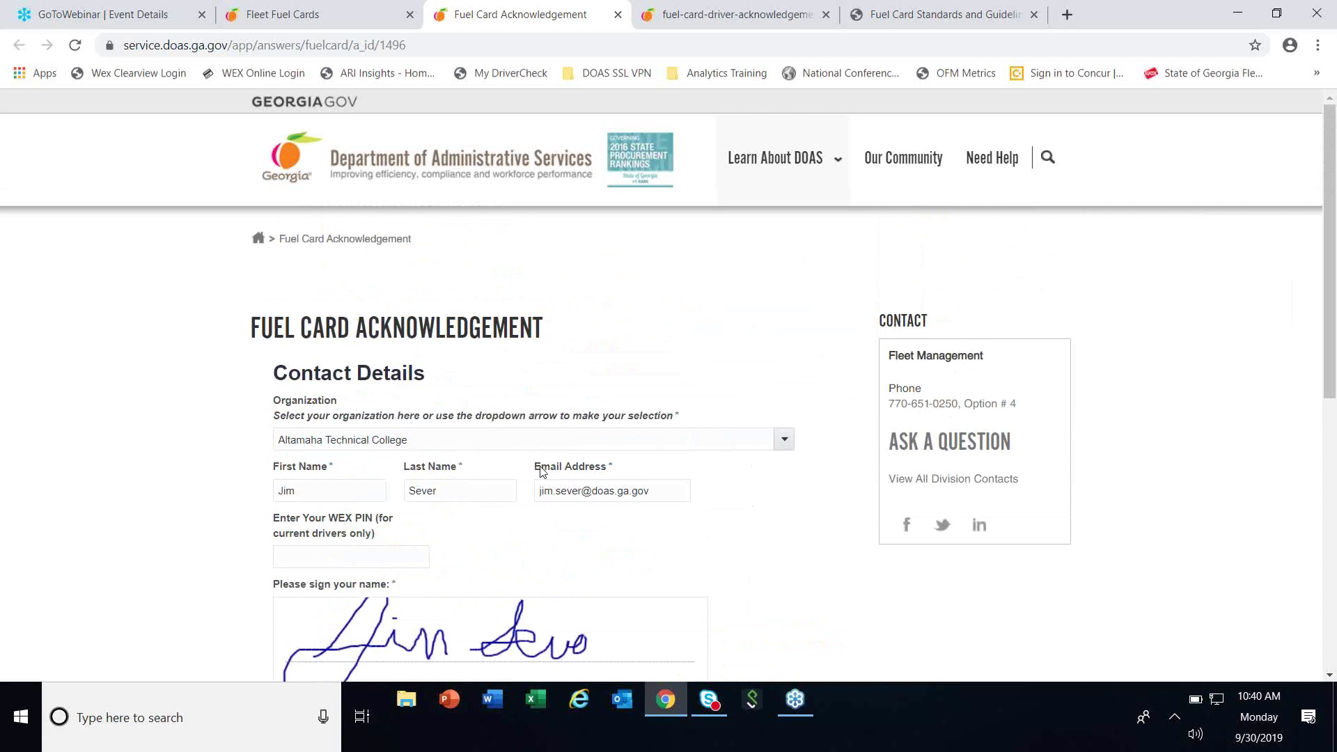
{"action": "scroll", "coordinate": [538, 467], "scroll_direction": "down", "scroll_amount": 1}
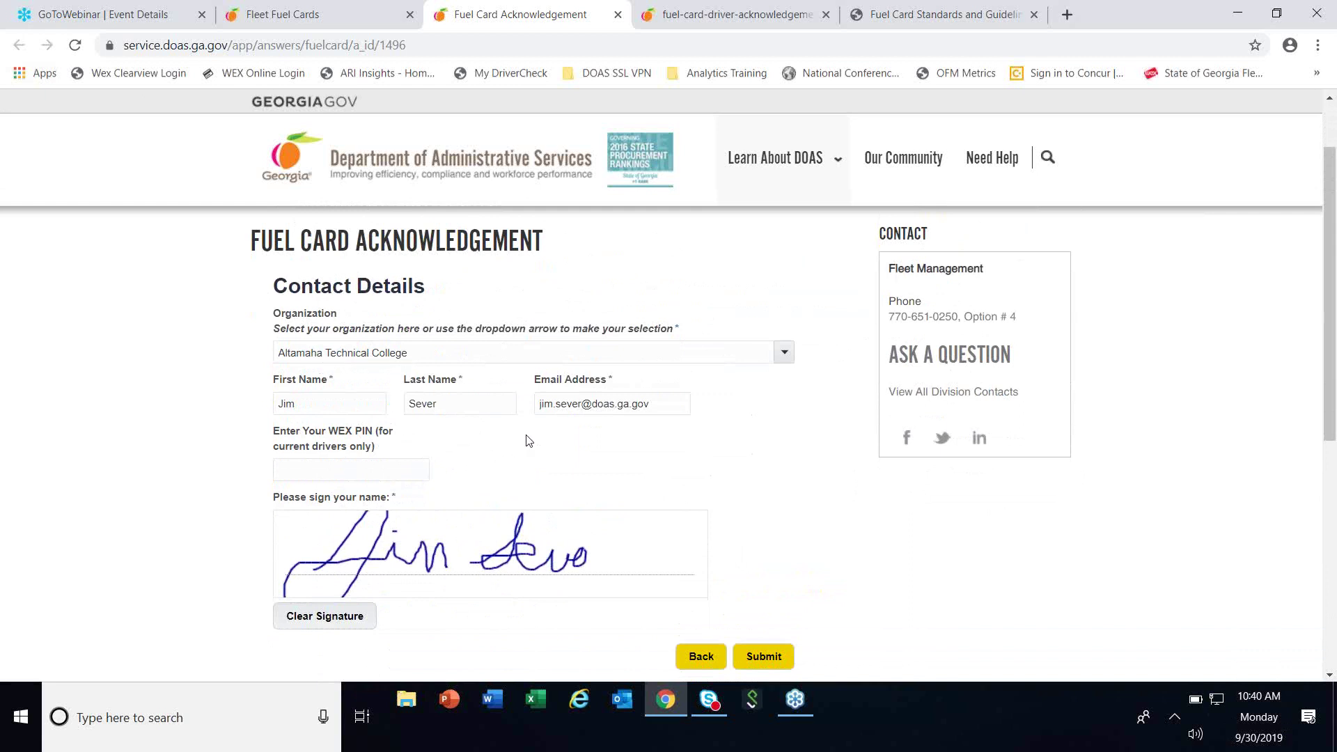
{"action": "scroll", "coordinate": [527, 439], "scroll_direction": "down", "scroll_amount": 1}
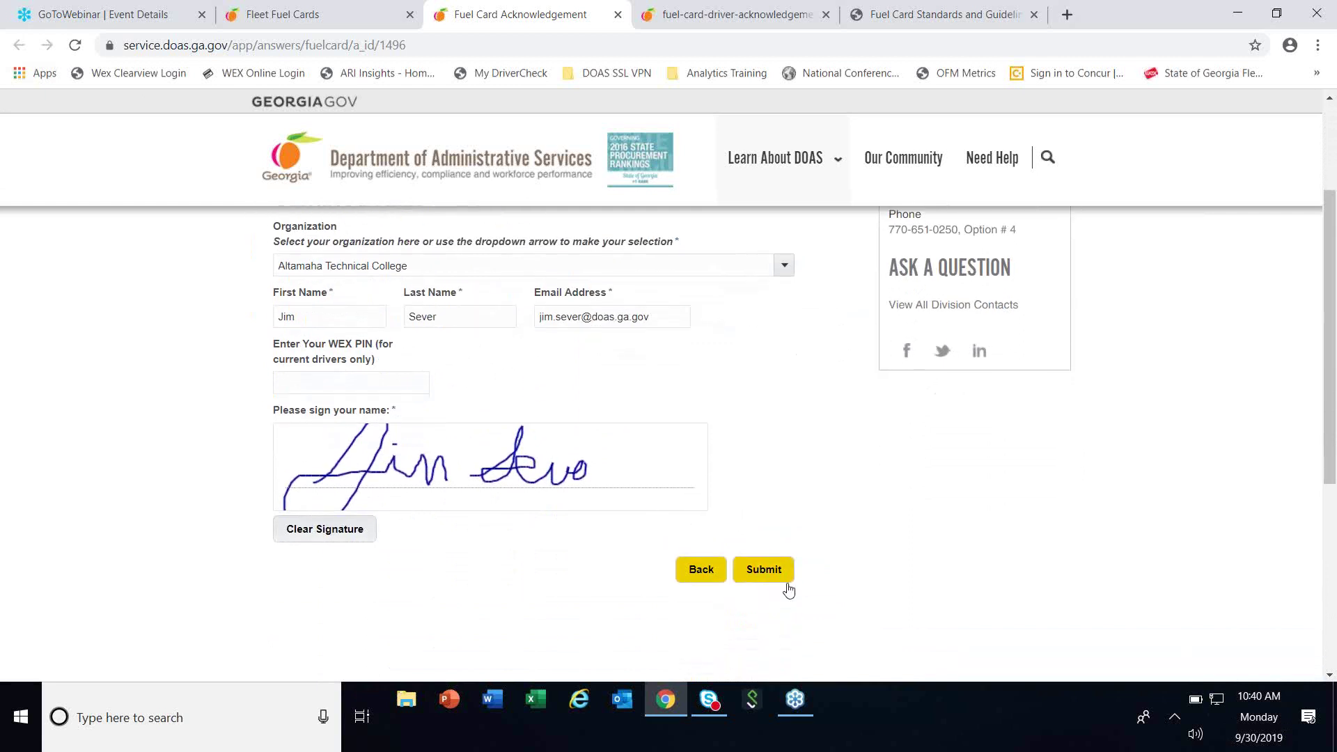
Submit the acknowledgement form and download the Fuel Card Acknowledgement Certificate PDF.
{"action": "left_click", "coordinate": [762, 571]}
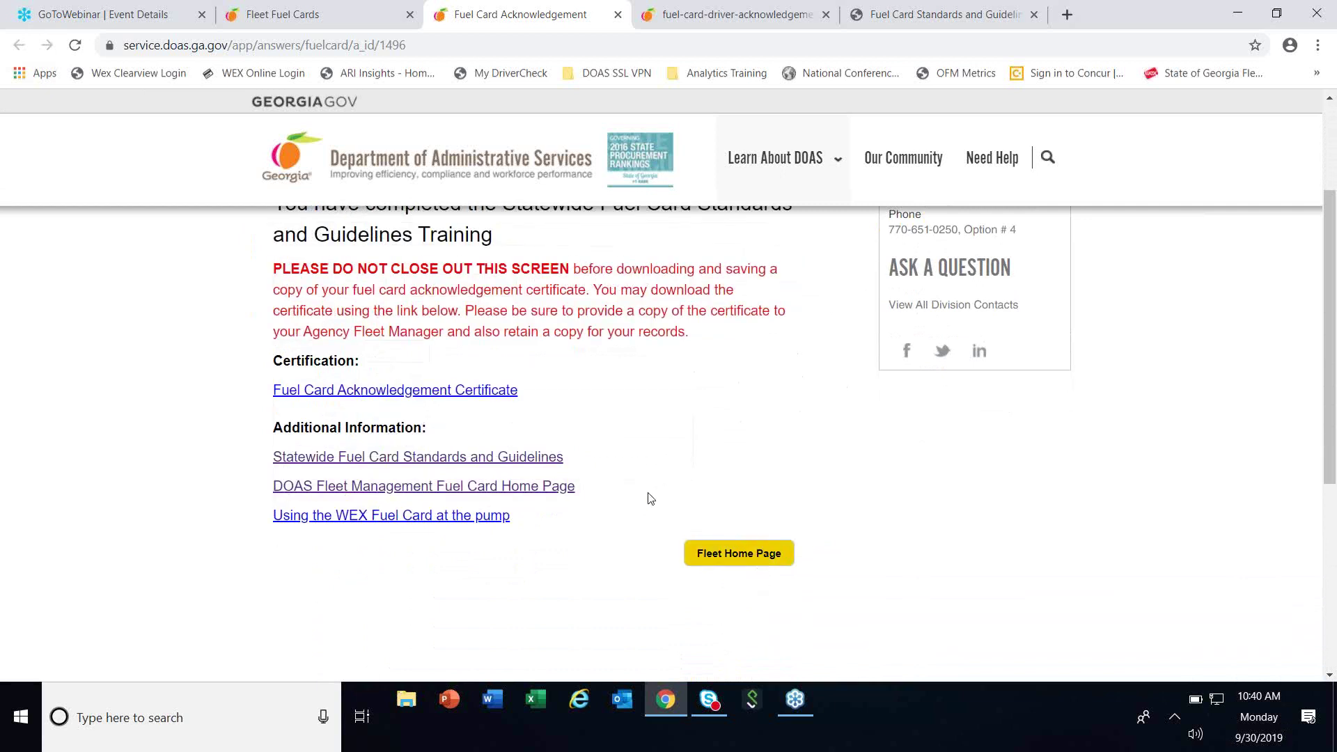
{"action": "scroll", "coordinate": [653, 495], "scroll_direction": "up", "scroll_amount": 1}
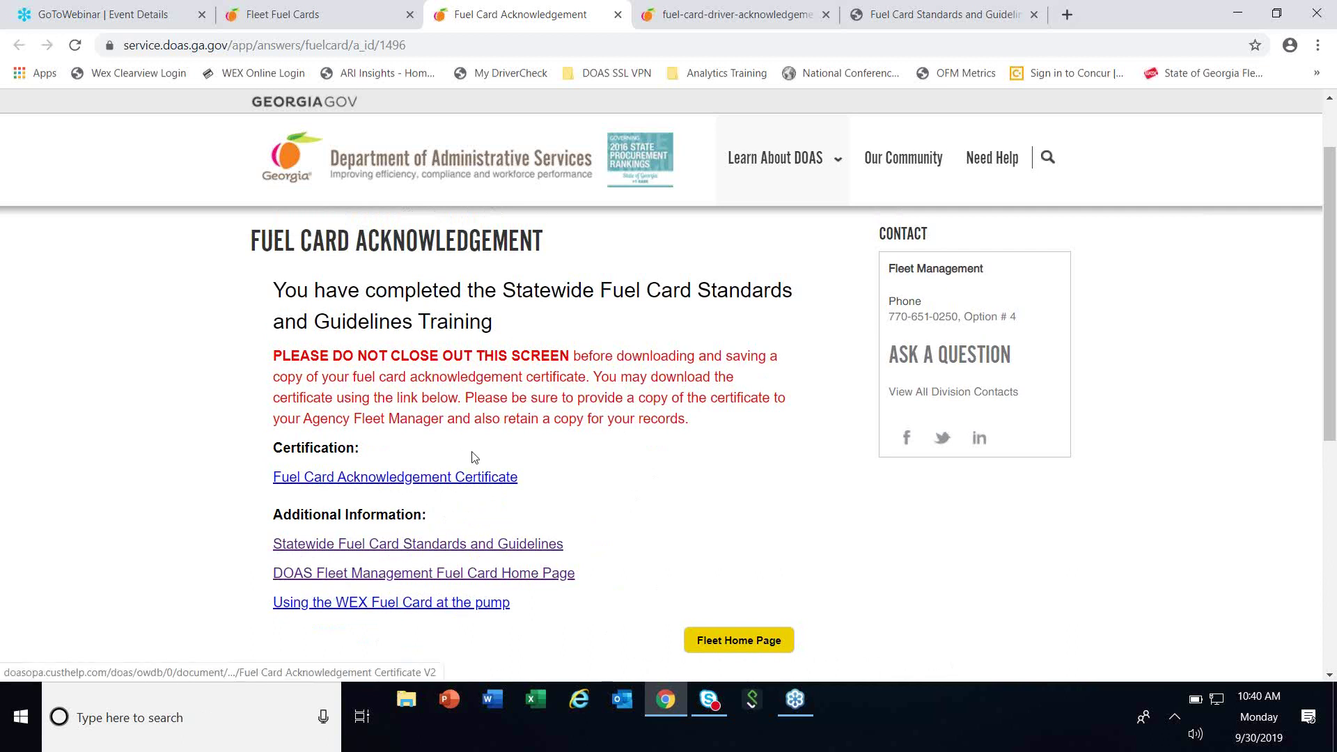
{"action": "left_click", "coordinate": [386, 485]}
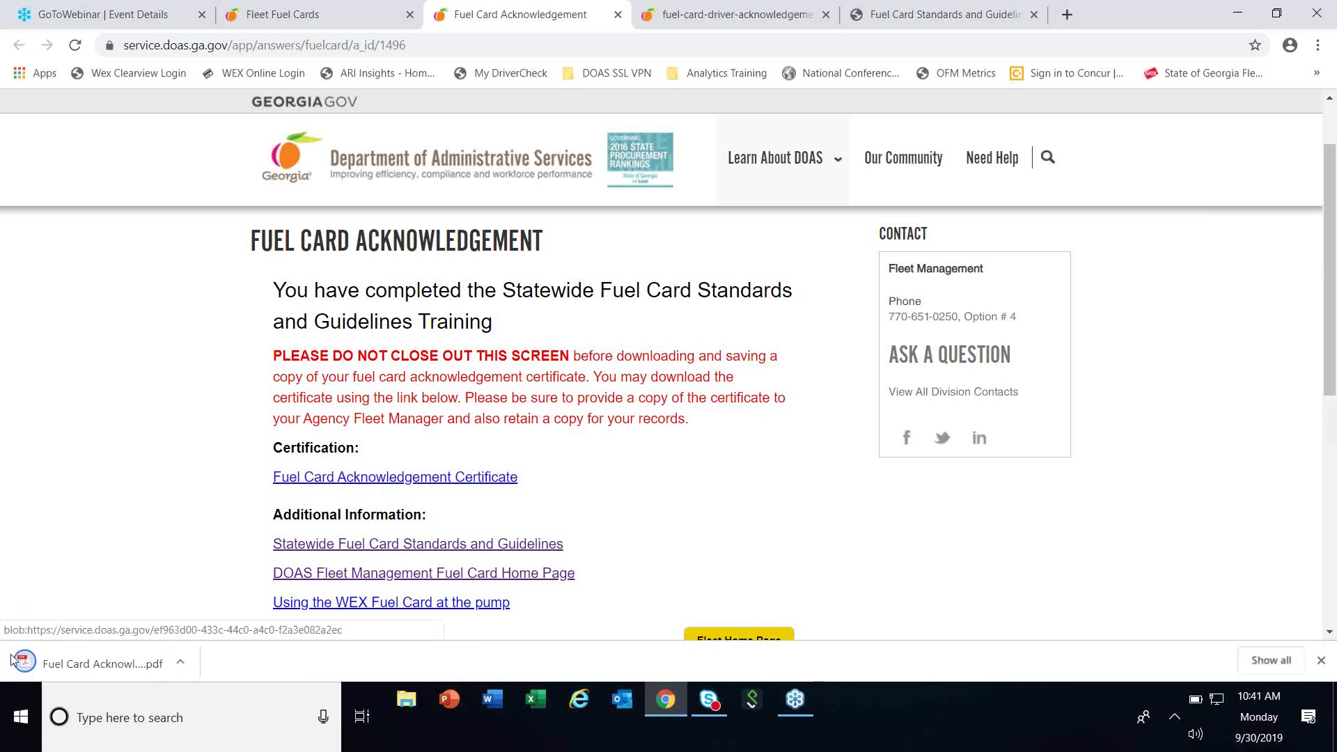
View the downloaded certificate PDF in Chrome, then return to the Fuel Card Acknowledgement tab.
{"action": "left_click", "coordinate": [100, 667]}
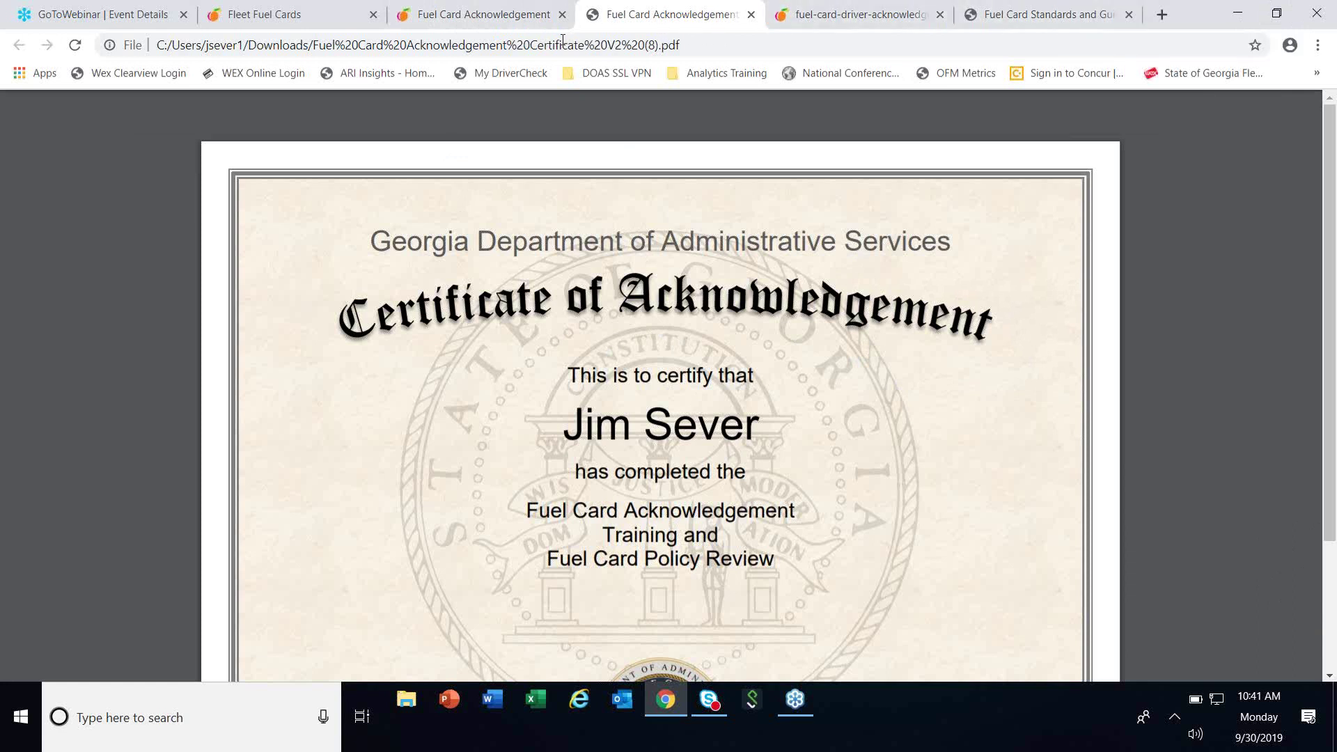
{"action": "left_click", "coordinate": [528, 20]}
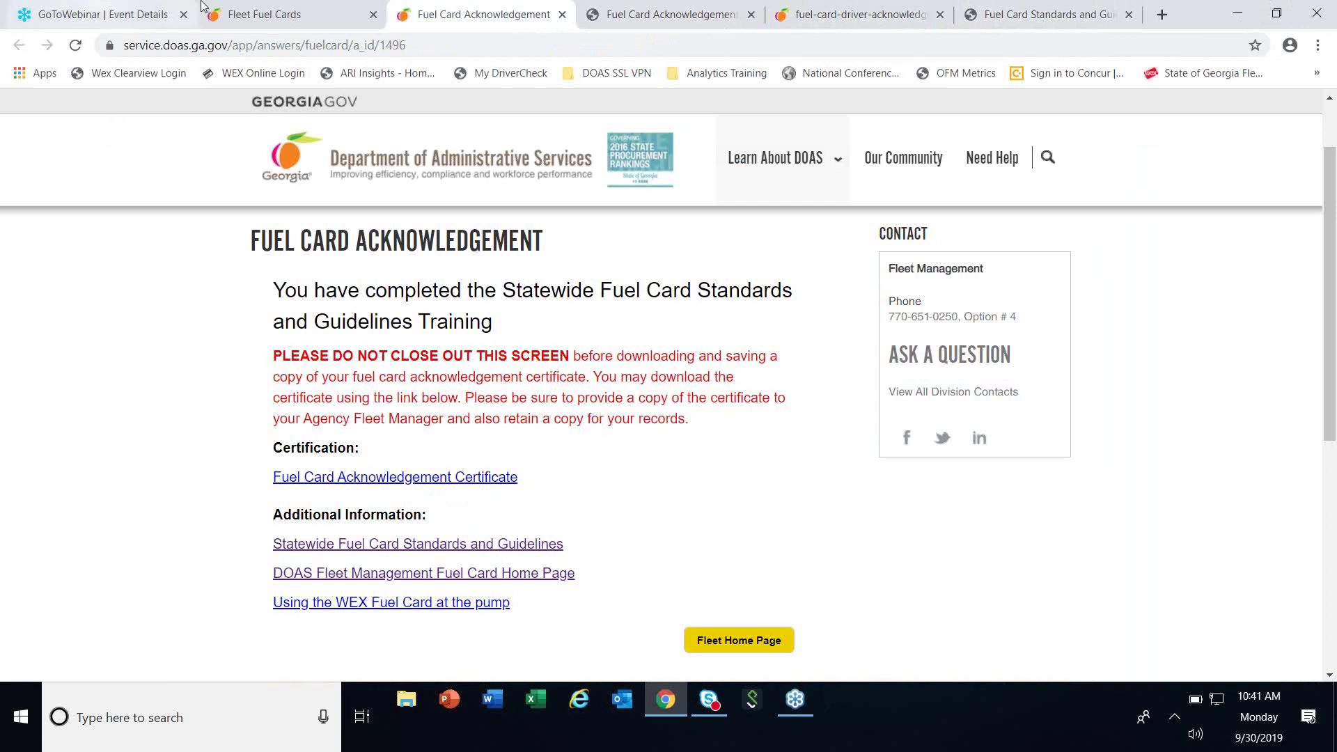
In the Driver Acknowledgement List, search completed trainings for Department Of Administrative Services.
{"action": "left_click", "coordinate": [288, 21]}
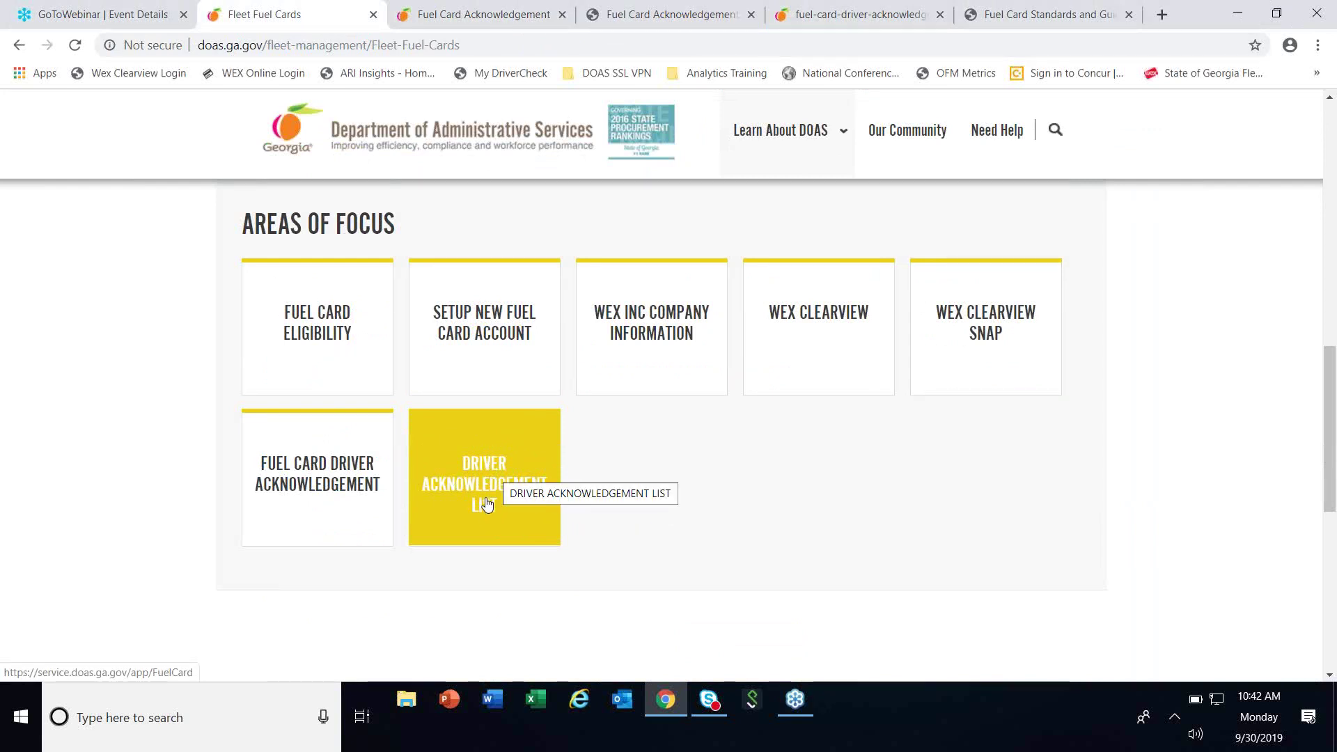
{"action": "left_click", "coordinate": [509, 438]}
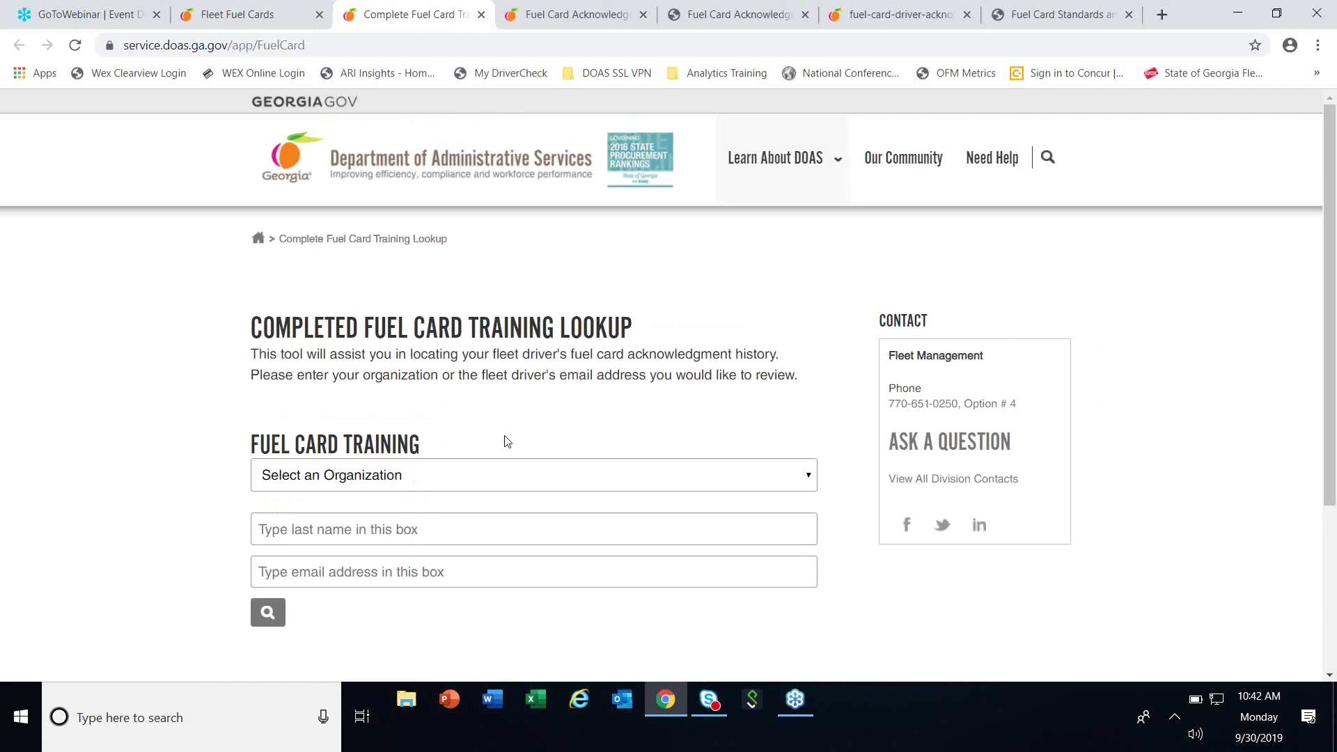
{"action": "scroll", "coordinate": [519, 428], "scroll_direction": "down", "scroll_amount": 1}
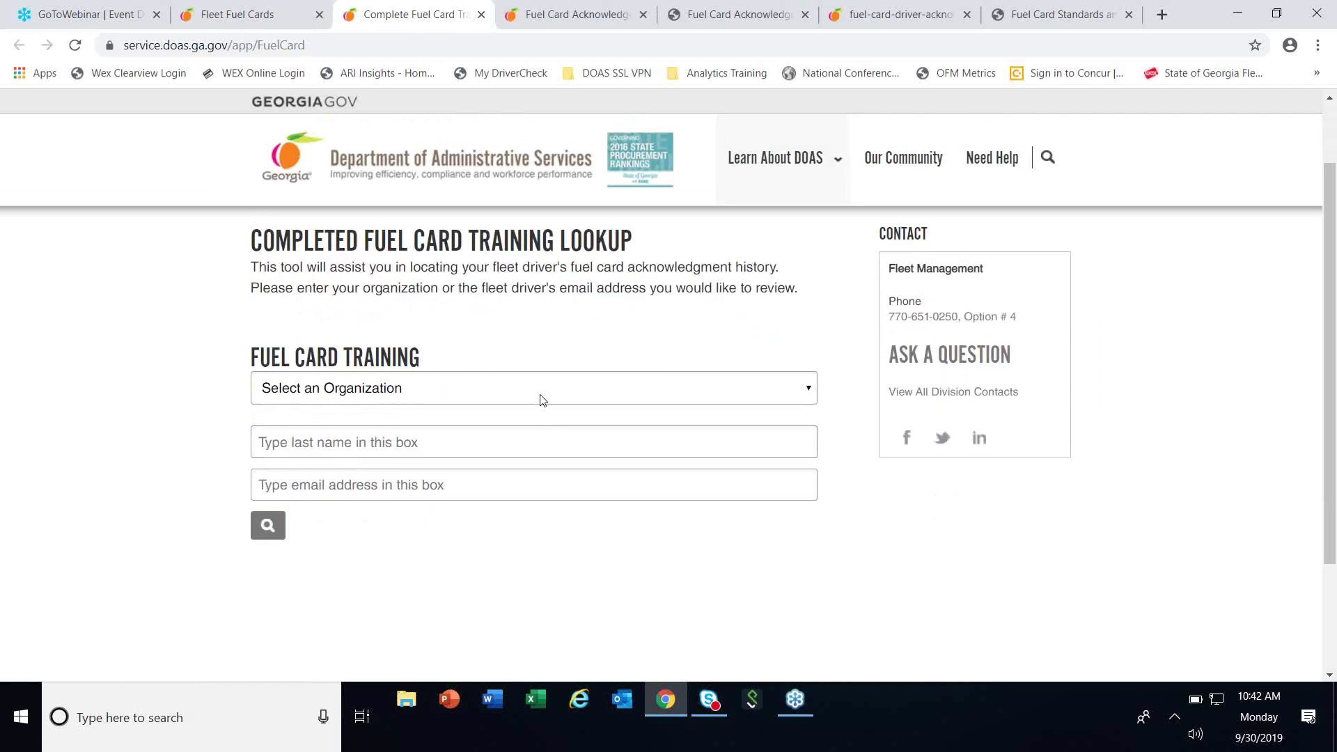
{"action": "left_click", "coordinate": [542, 401]}
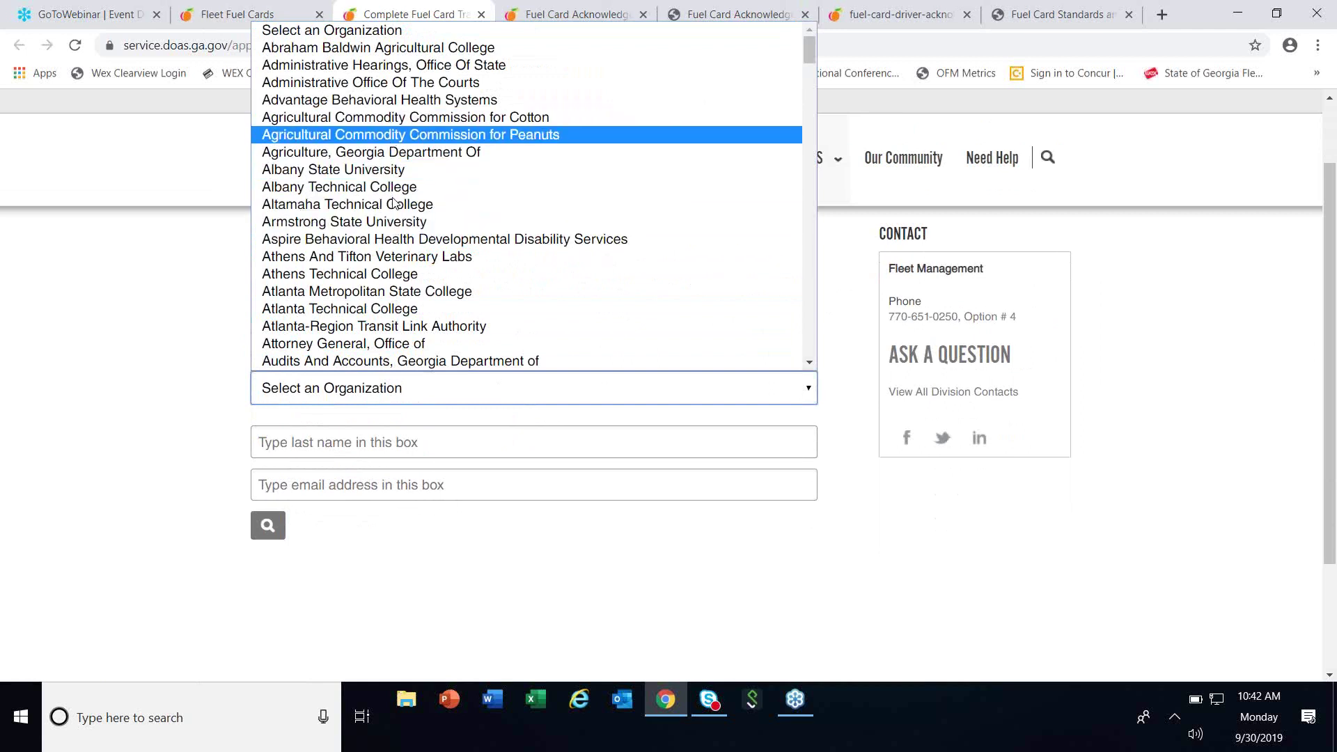
{"action": "scroll", "coordinate": [399, 308], "scroll_direction": "down", "scroll_amount": 3}
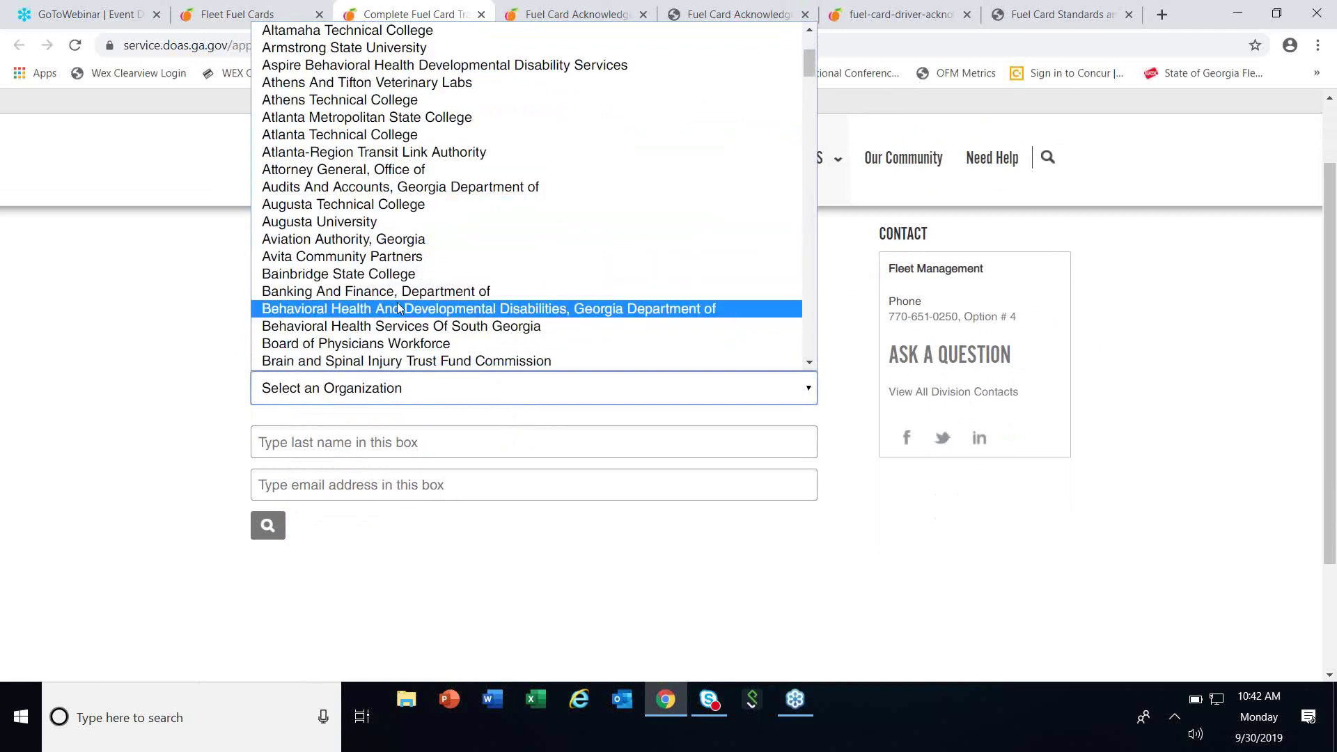
{"action": "scroll", "coordinate": [399, 309], "scroll_direction": "down", "scroll_amount": 3}
{"action": "scroll", "coordinate": [399, 309], "scroll_direction": "down", "scroll_amount": 3}
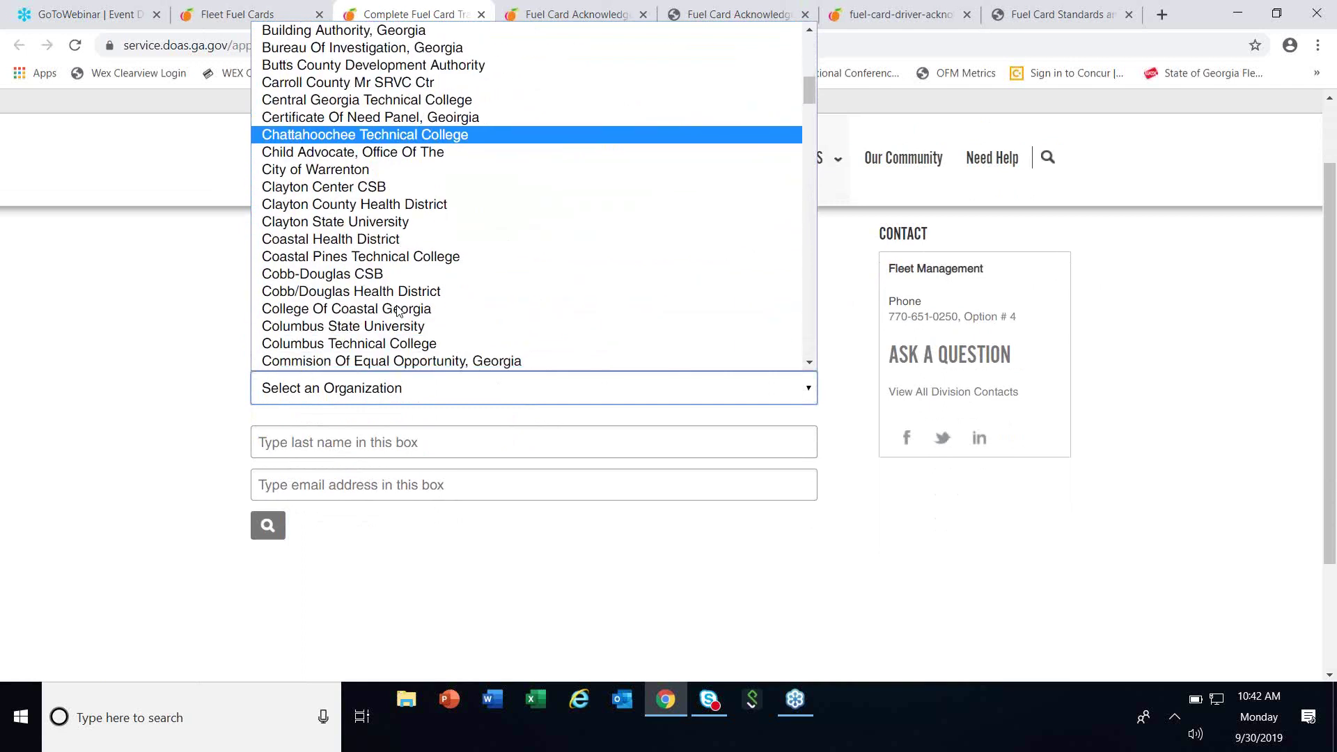
{"action": "scroll", "coordinate": [399, 312], "scroll_direction": "down", "scroll_amount": 5}
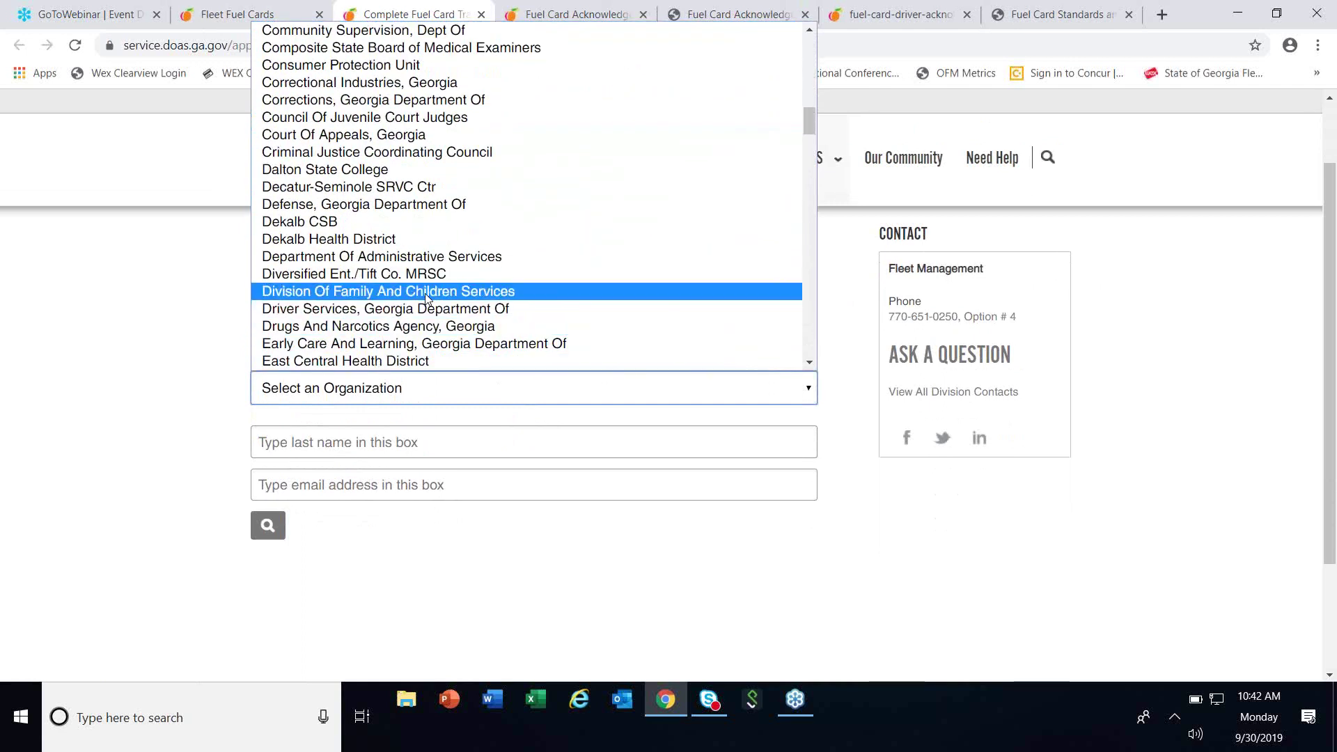
{"action": "left_click", "coordinate": [437, 256]}
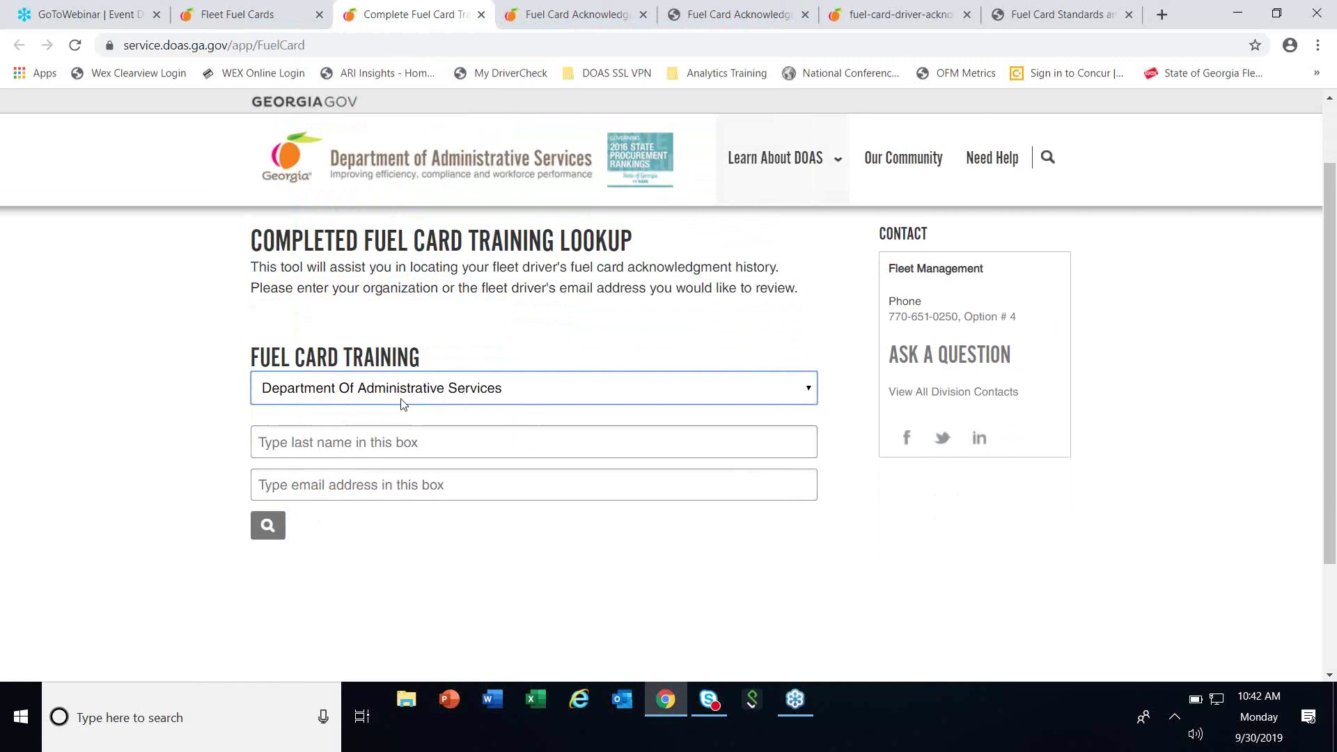
{"action": "left_click", "coordinate": [276, 527]}
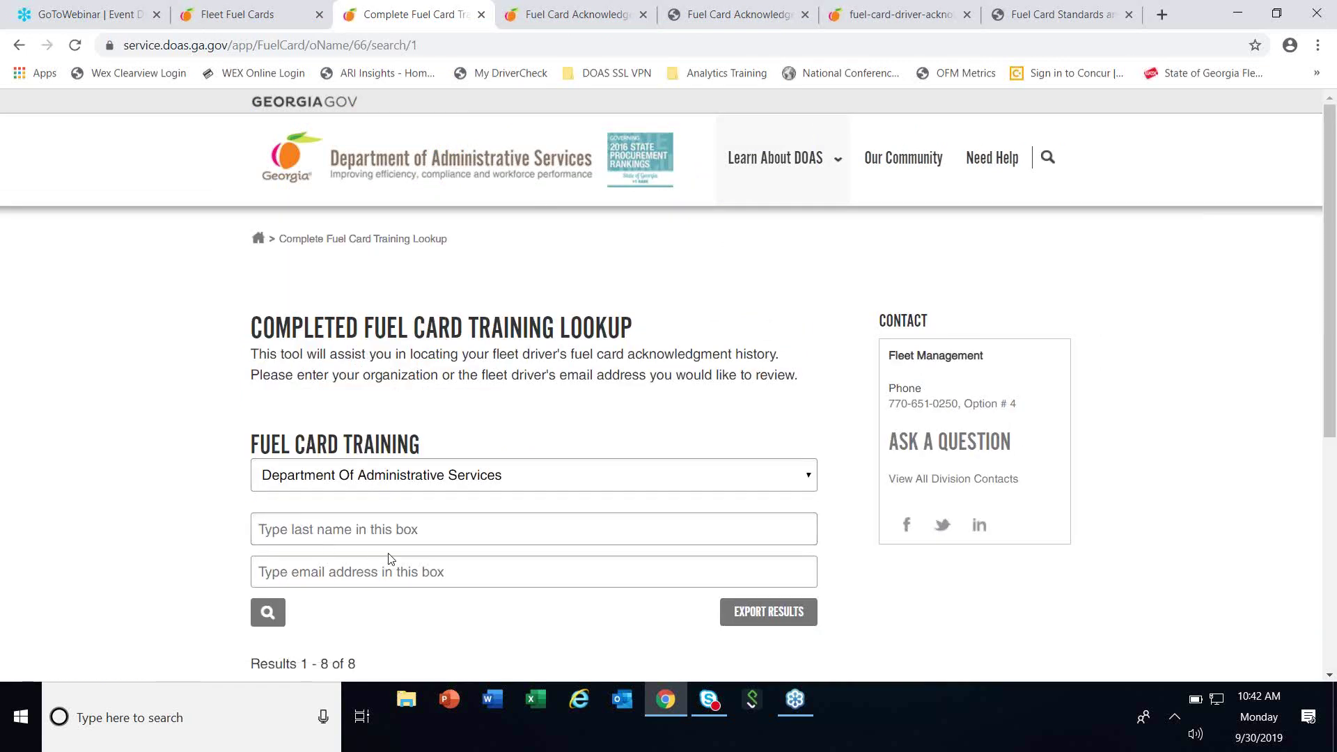
Export the 8 Department Of Administrative Services training results to a Fuel Card Training CSV.
{"action": "scroll", "coordinate": [390, 557], "scroll_direction": "down", "scroll_amount": 6}
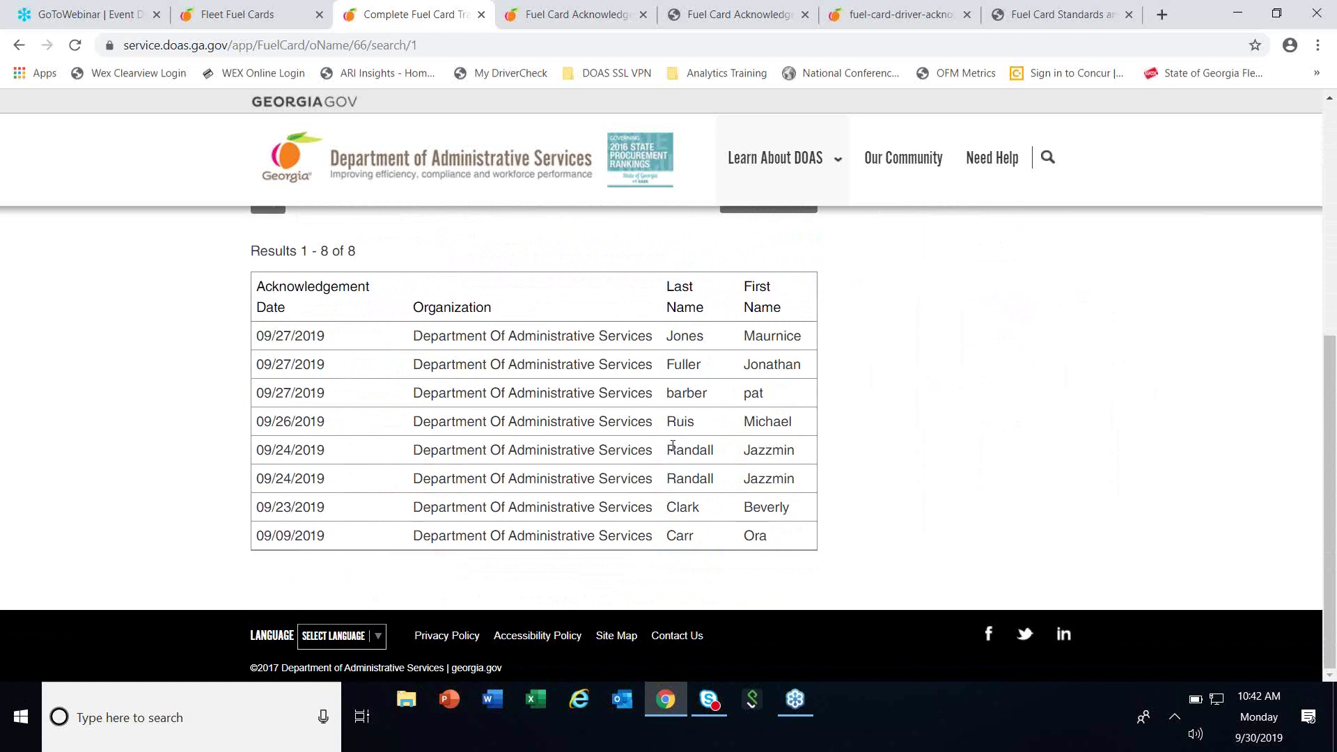
{"action": "scroll", "coordinate": [673, 446], "scroll_direction": "up", "scroll_amount": 1}
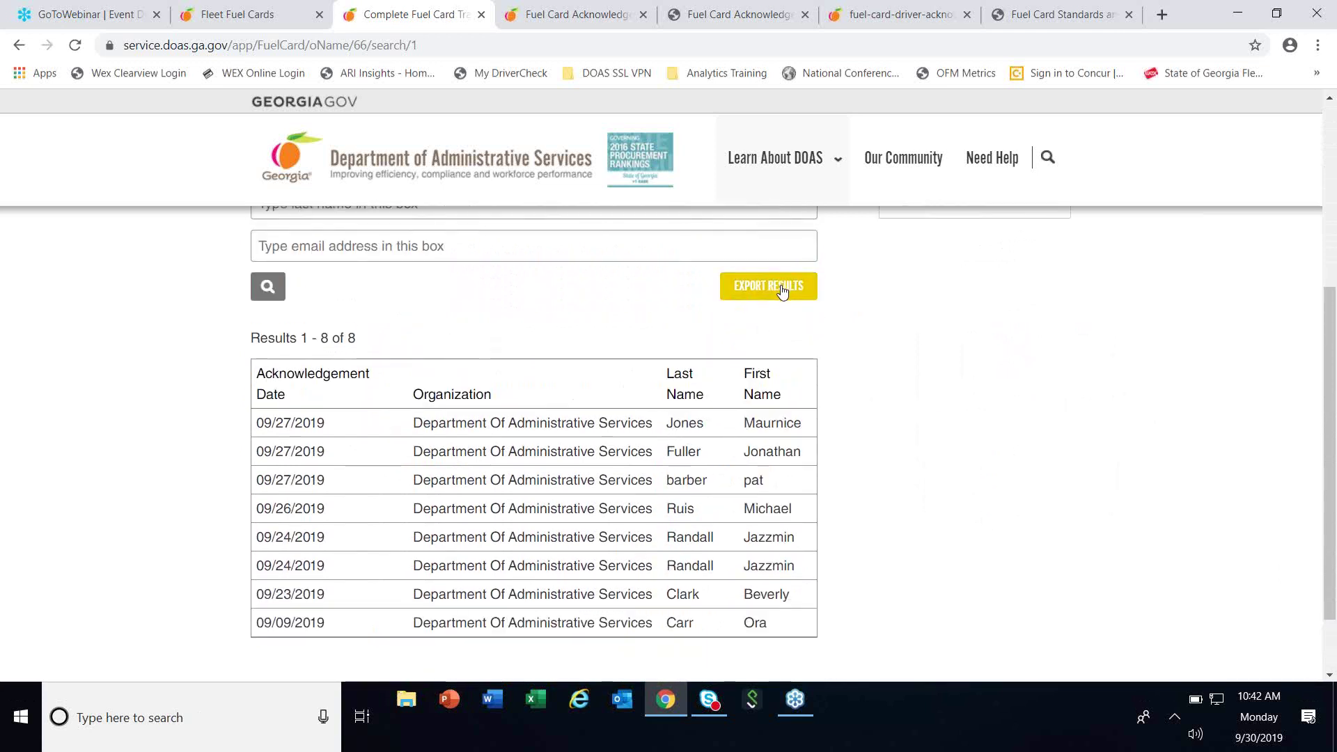
{"action": "left_click", "coordinate": [781, 291]}
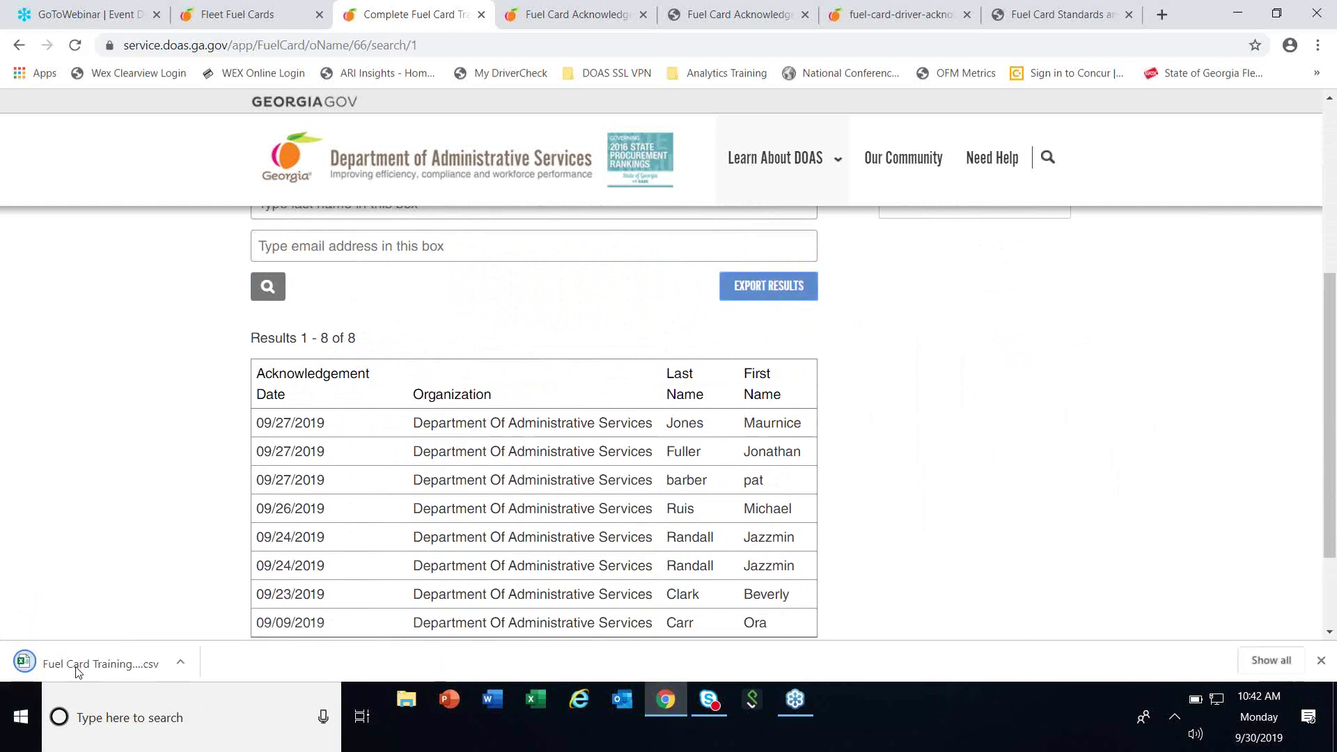
Open the exported CSV in Excel, autofit column A to show full acknowledgement dates, then close unsaved.
{"action": "left_click", "coordinate": [68, 667]}
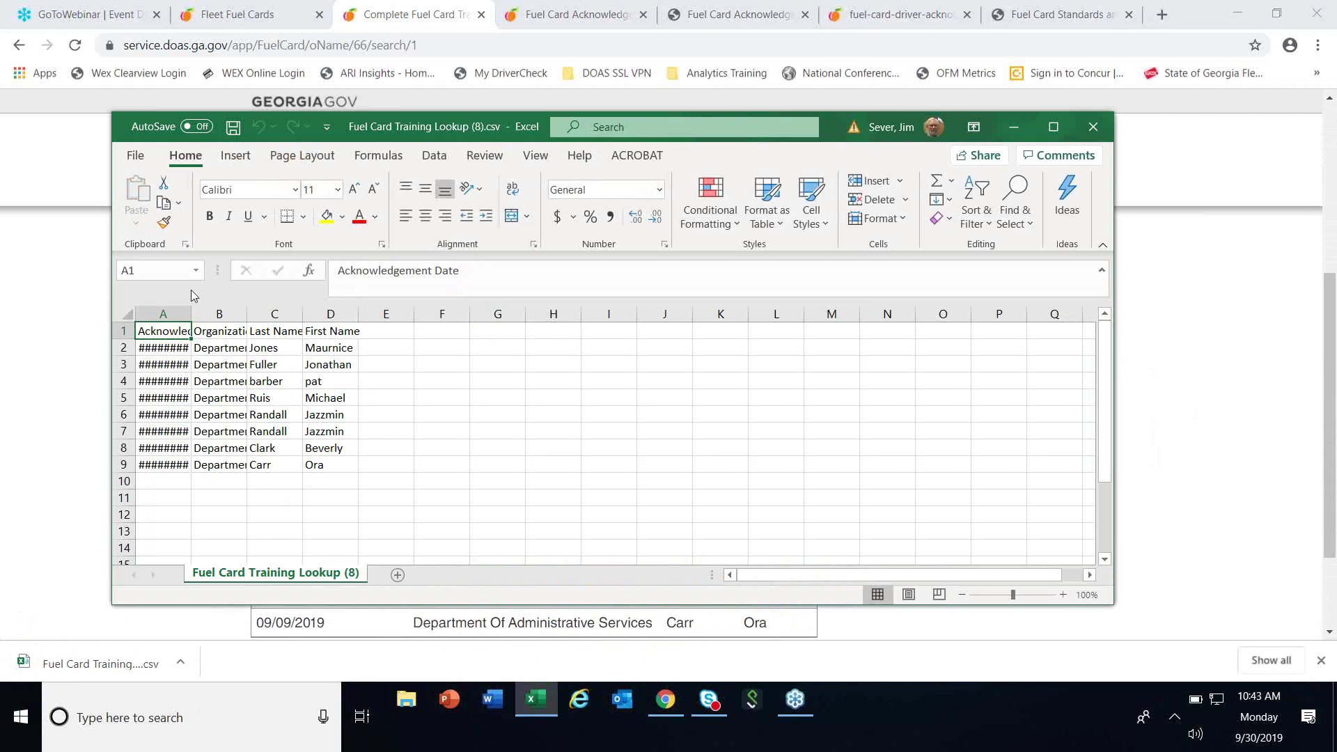
{"action": "double_click", "coordinate": [191, 313]}
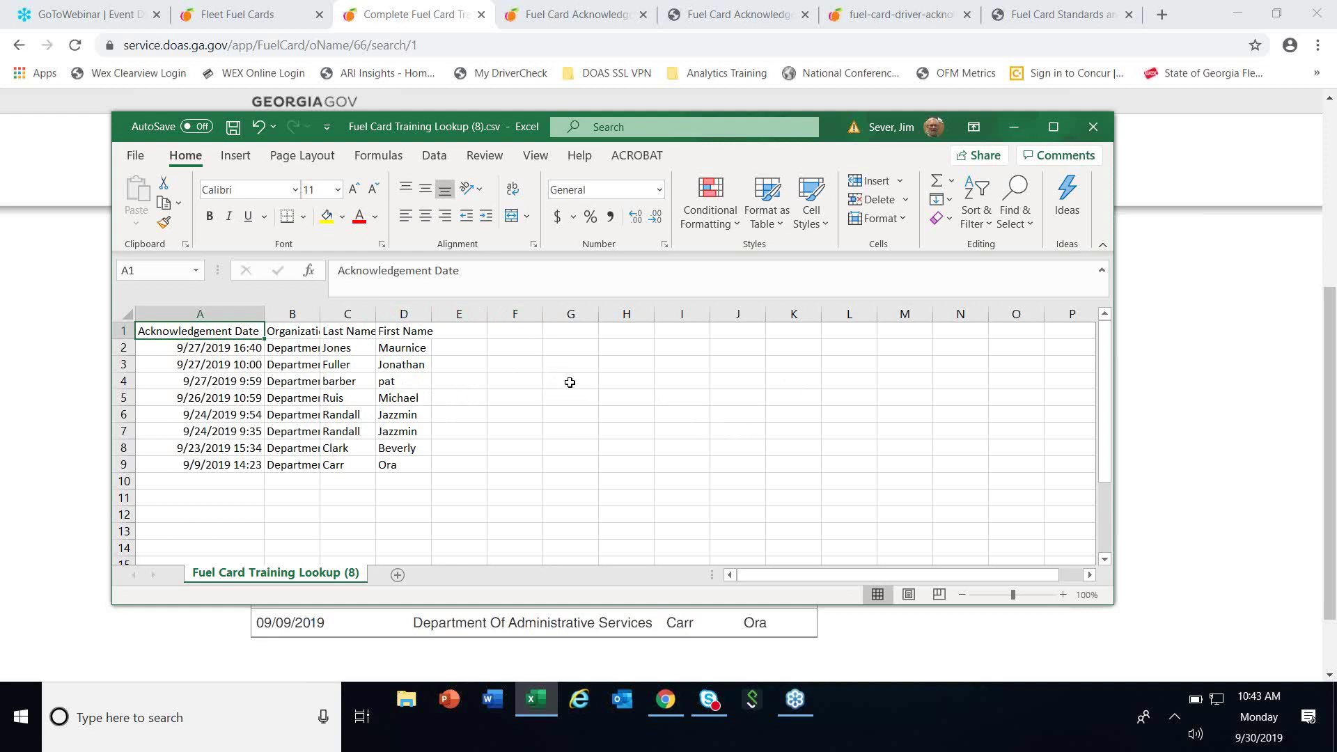
{"action": "left_click", "coordinate": [1093, 127]}
{"action": "left_click", "coordinate": [666, 371]}
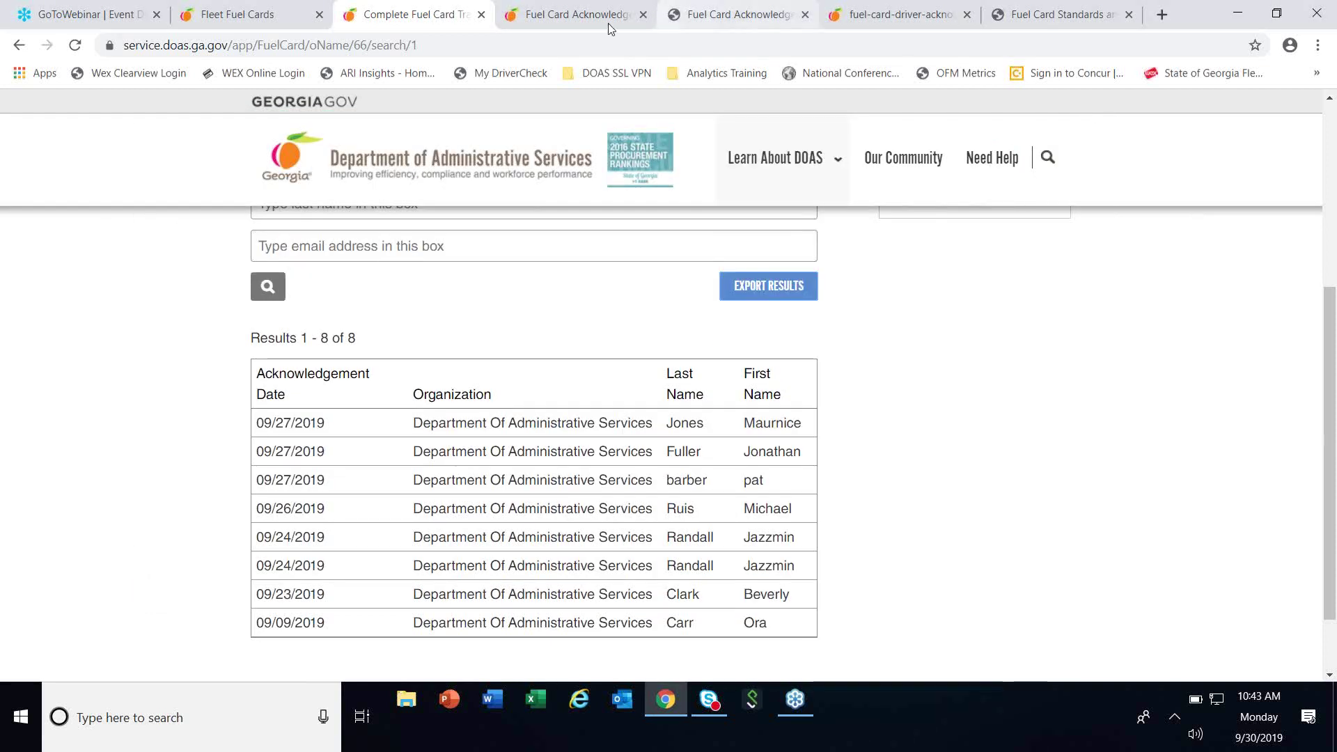
{"action": "left_click", "coordinate": [589, 17]}
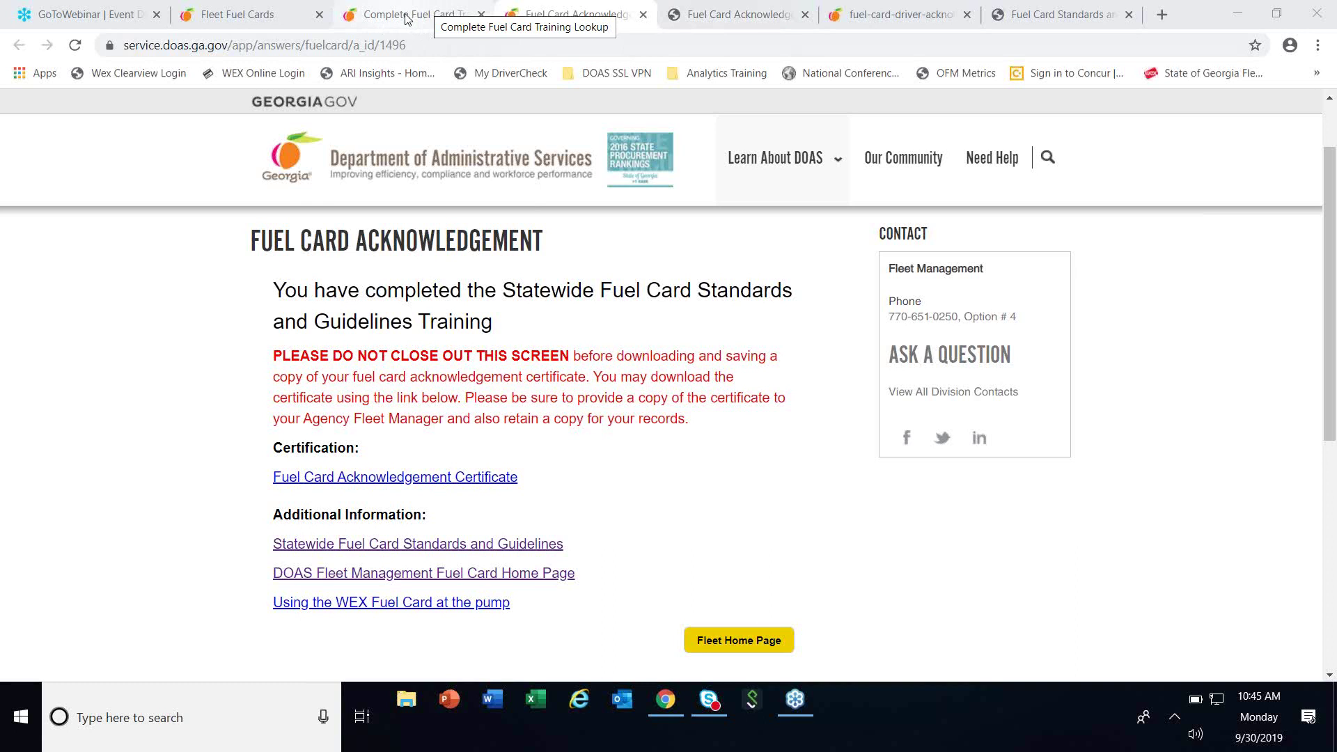
{"action": "left_click", "coordinate": [405, 19]}
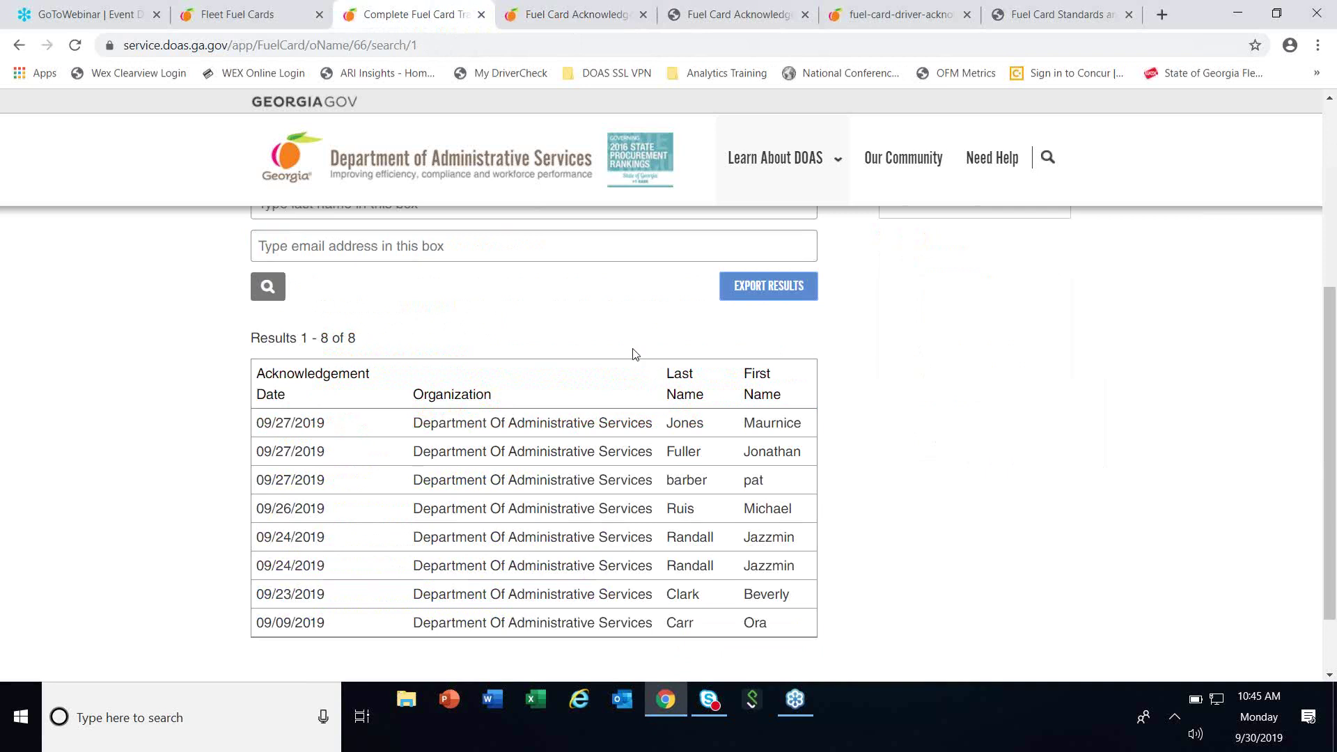
{"action": "scroll", "coordinate": [552, 460], "scroll_direction": "up", "scroll_amount": 1}
{"action": "scroll", "coordinate": [552, 460], "scroll_direction": "up", "scroll_amount": 3}
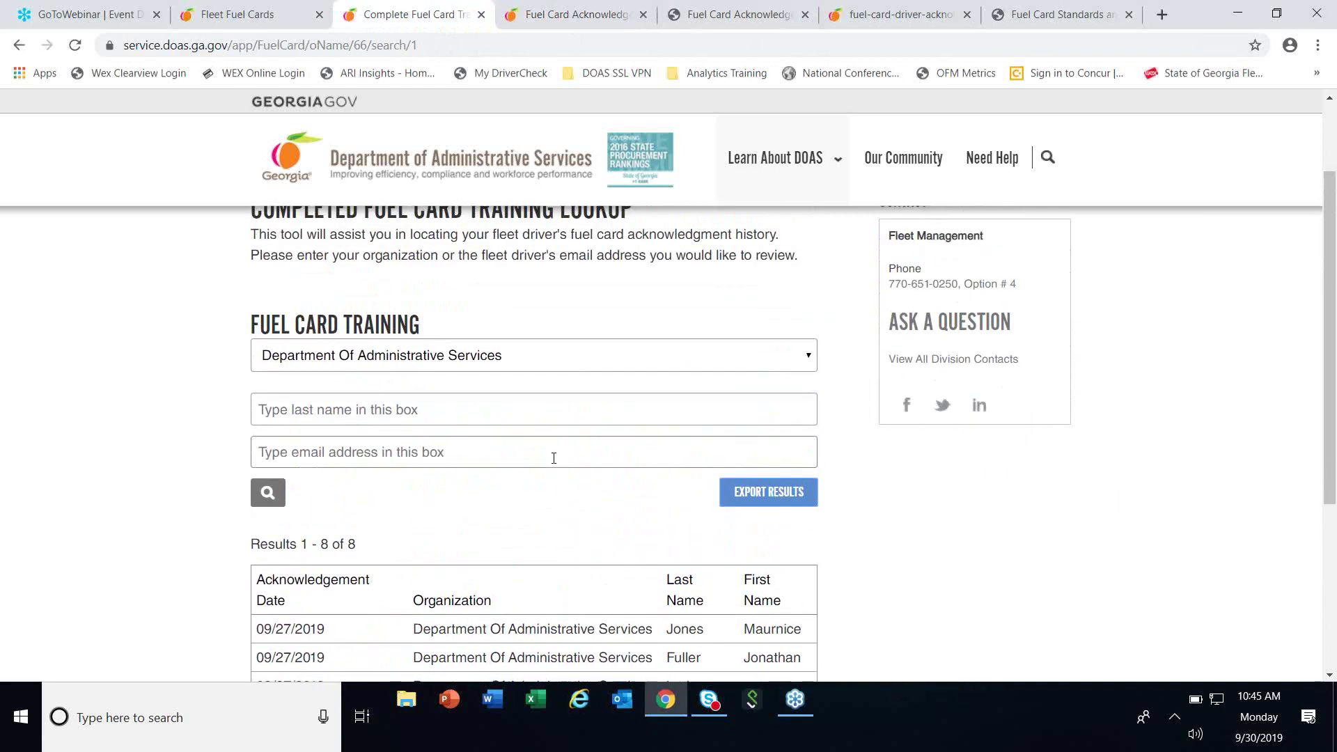
{"action": "scroll", "coordinate": [610, 618], "scroll_direction": "down", "scroll_amount": 1}
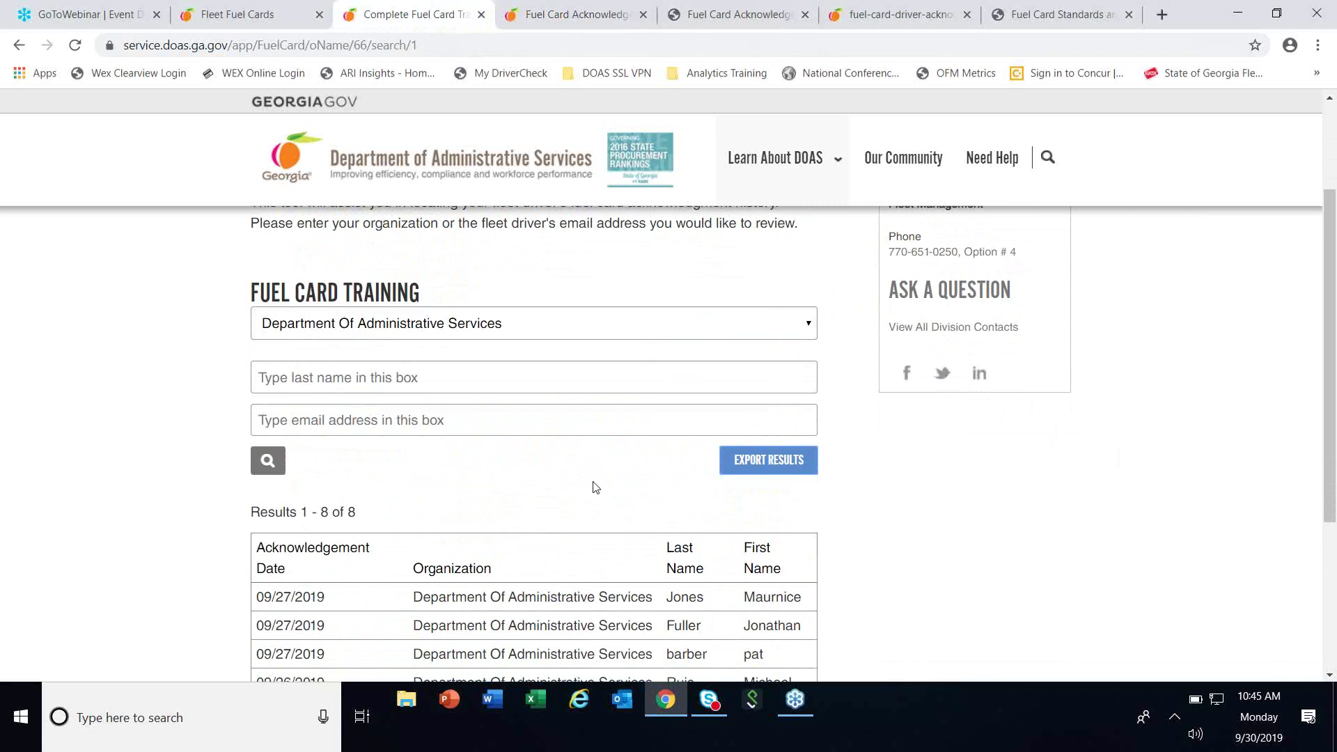
{"action": "scroll", "coordinate": [583, 486], "scroll_direction": "up", "scroll_amount": 1}
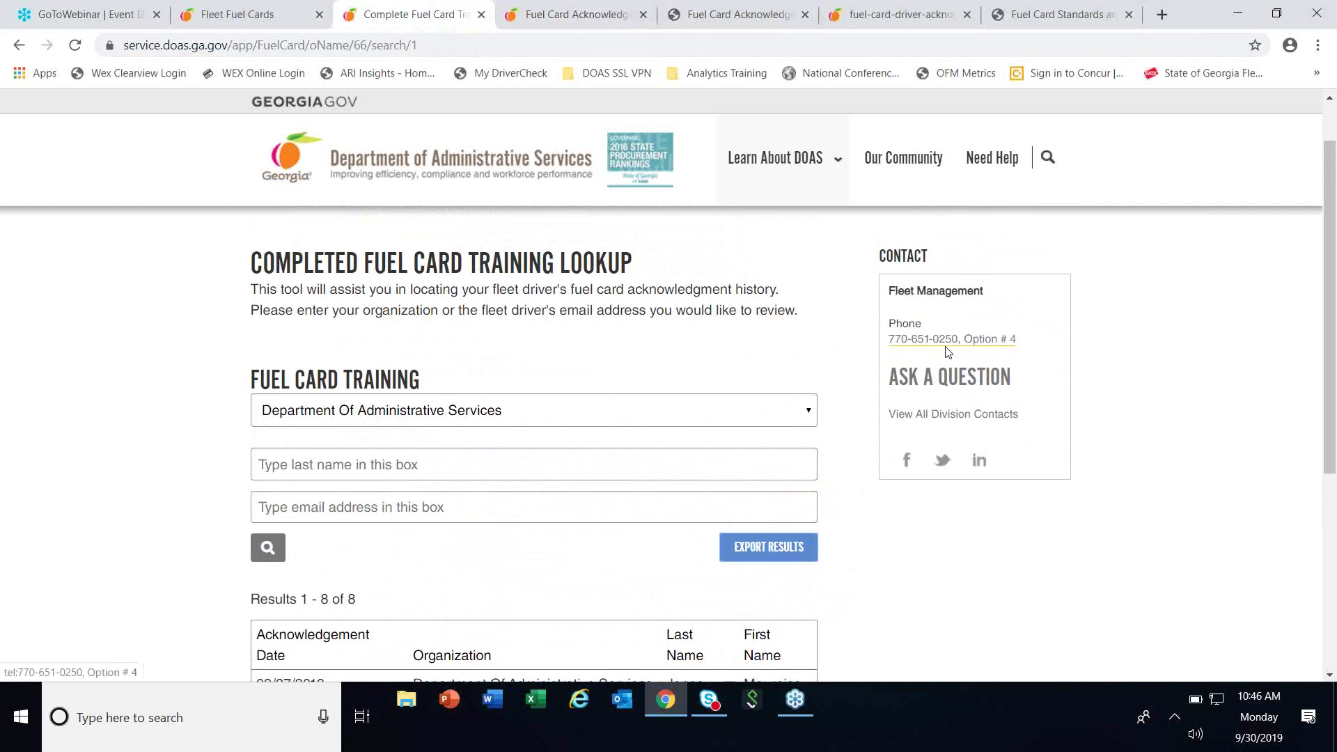
{"action": "scroll", "coordinate": [916, 633], "scroll_direction": "down", "scroll_amount": 1}
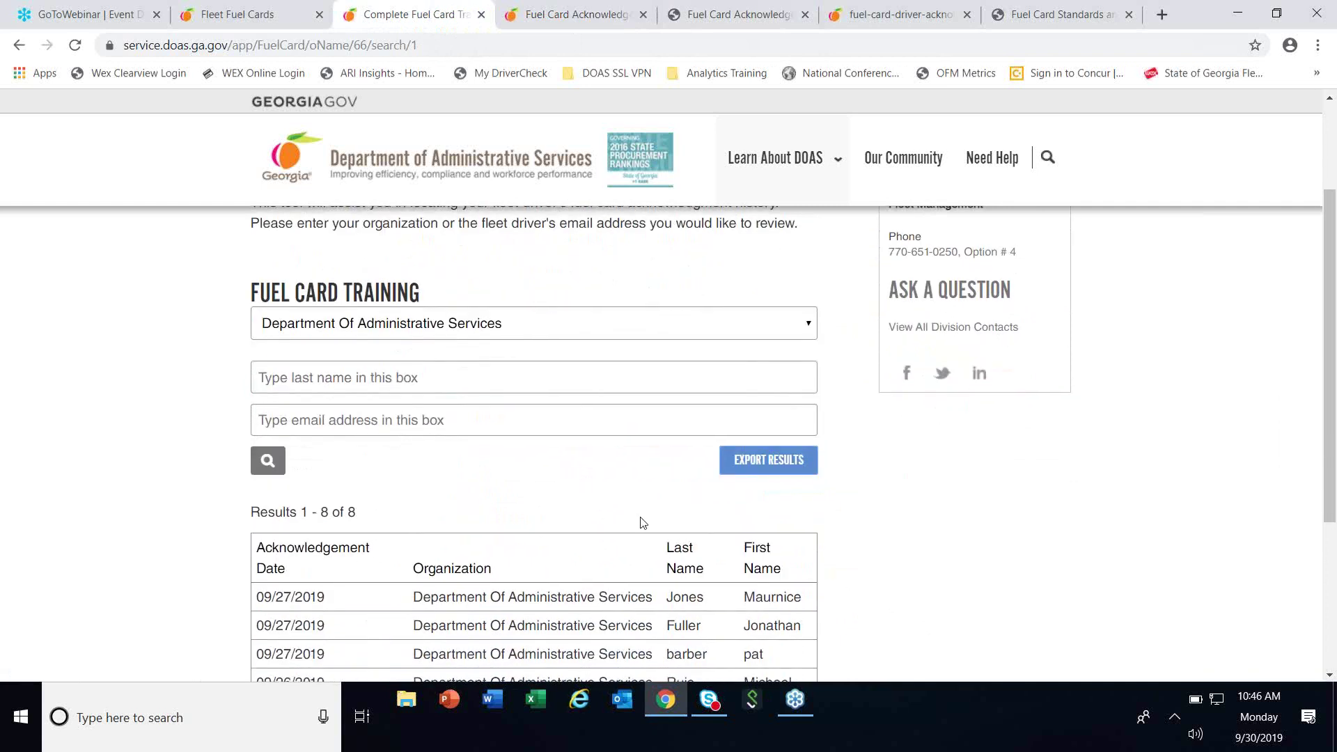
{"action": "scroll", "coordinate": [456, 557], "scroll_direction": "down", "scroll_amount": 1}
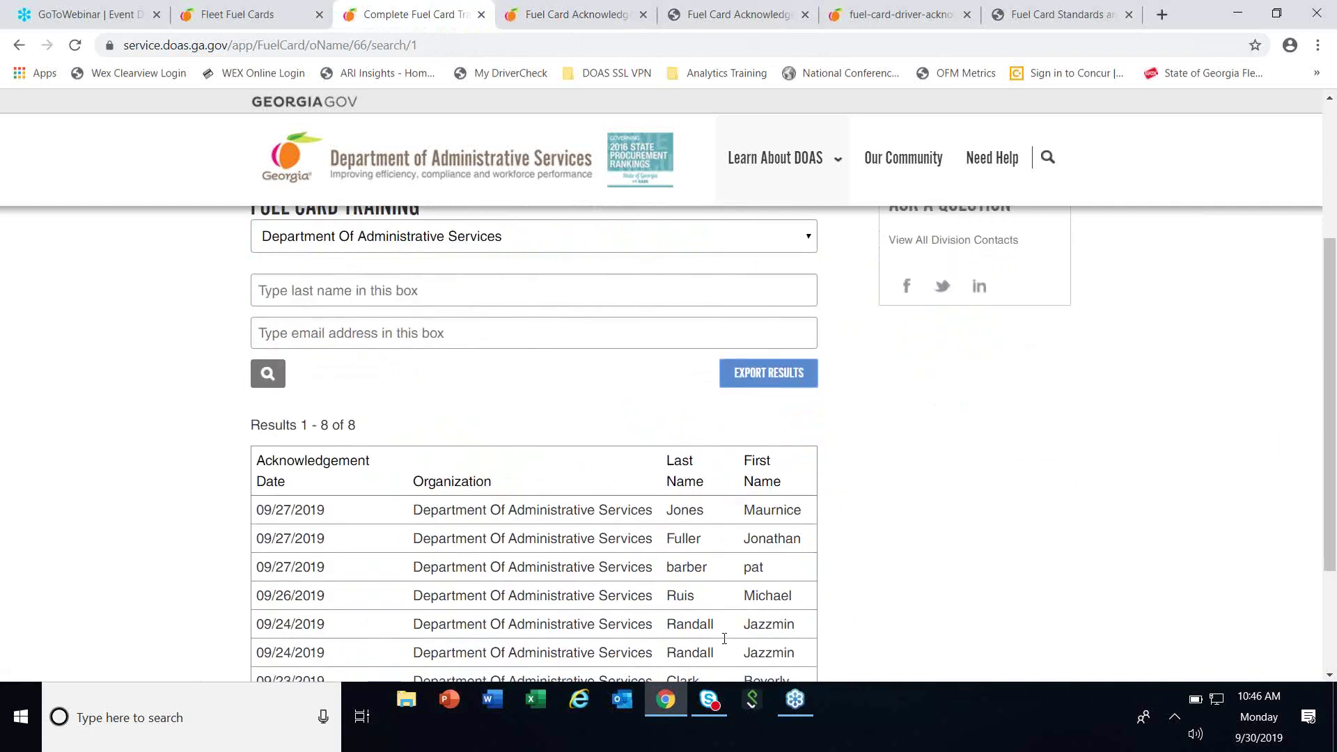
{"action": "scroll", "coordinate": [862, 597], "scroll_direction": "down", "scroll_amount": 1}
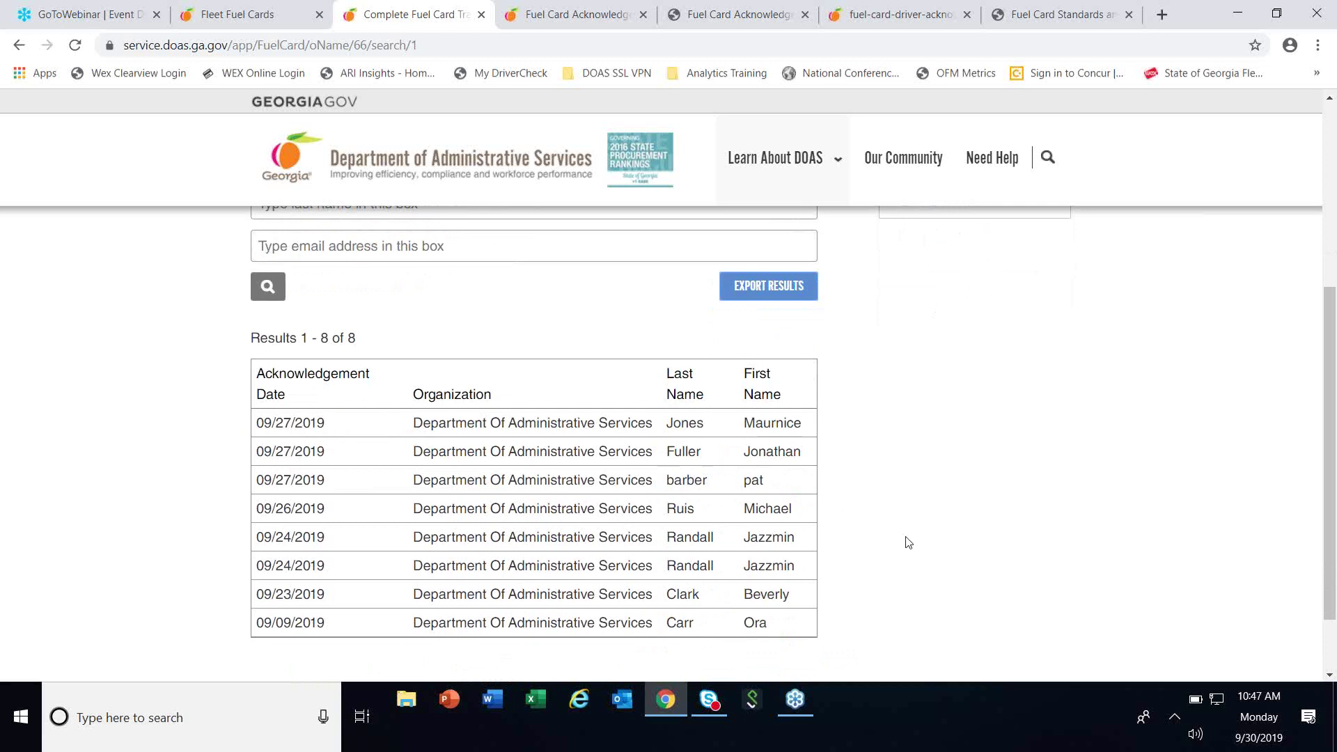
Scroll back up to the top of the Department Of Administrative Services lookup results.
{"action": "scroll", "coordinate": [909, 543], "scroll_direction": "up", "scroll_amount": 1}
{"action": "scroll", "coordinate": [912, 547], "scroll_direction": "up", "scroll_amount": 2}
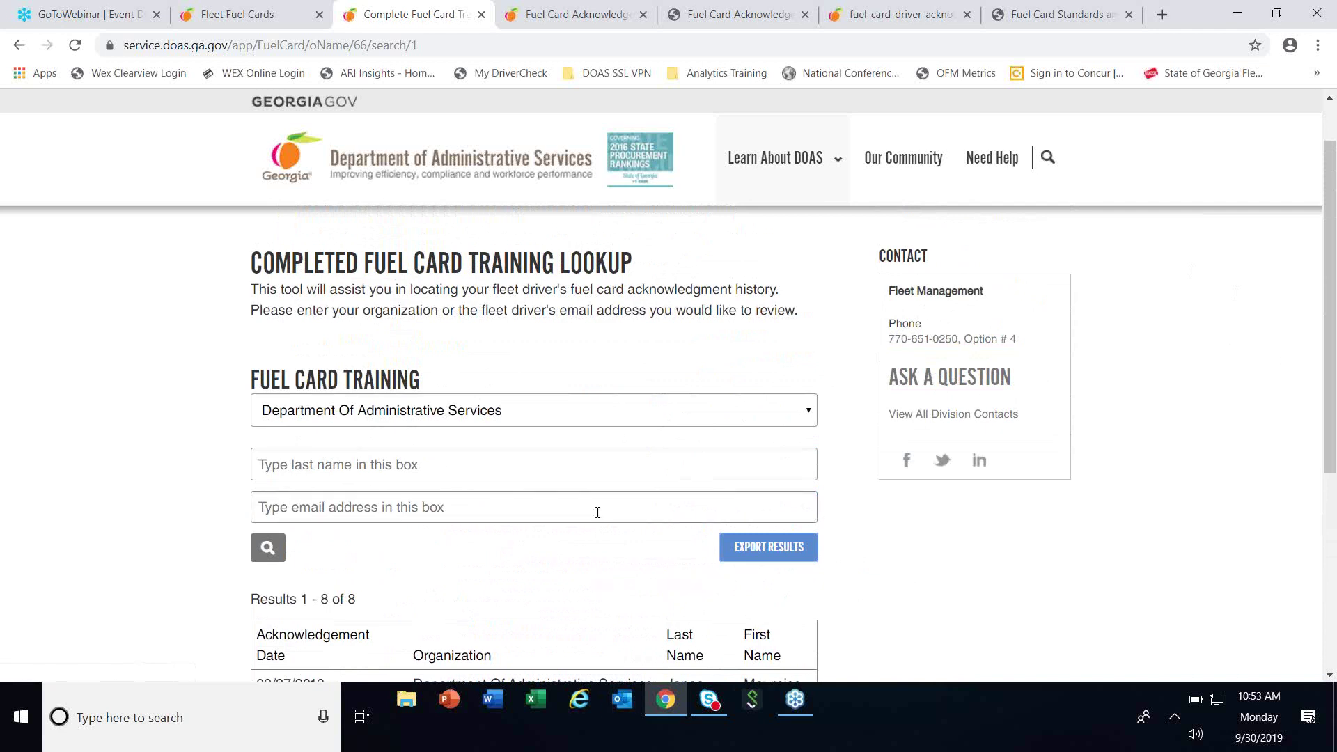
{"action": "scroll", "coordinate": [605, 563], "scroll_direction": "down", "scroll_amount": 1}
{"action": "scroll", "coordinate": [606, 563], "scroll_direction": "down", "scroll_amount": 3}
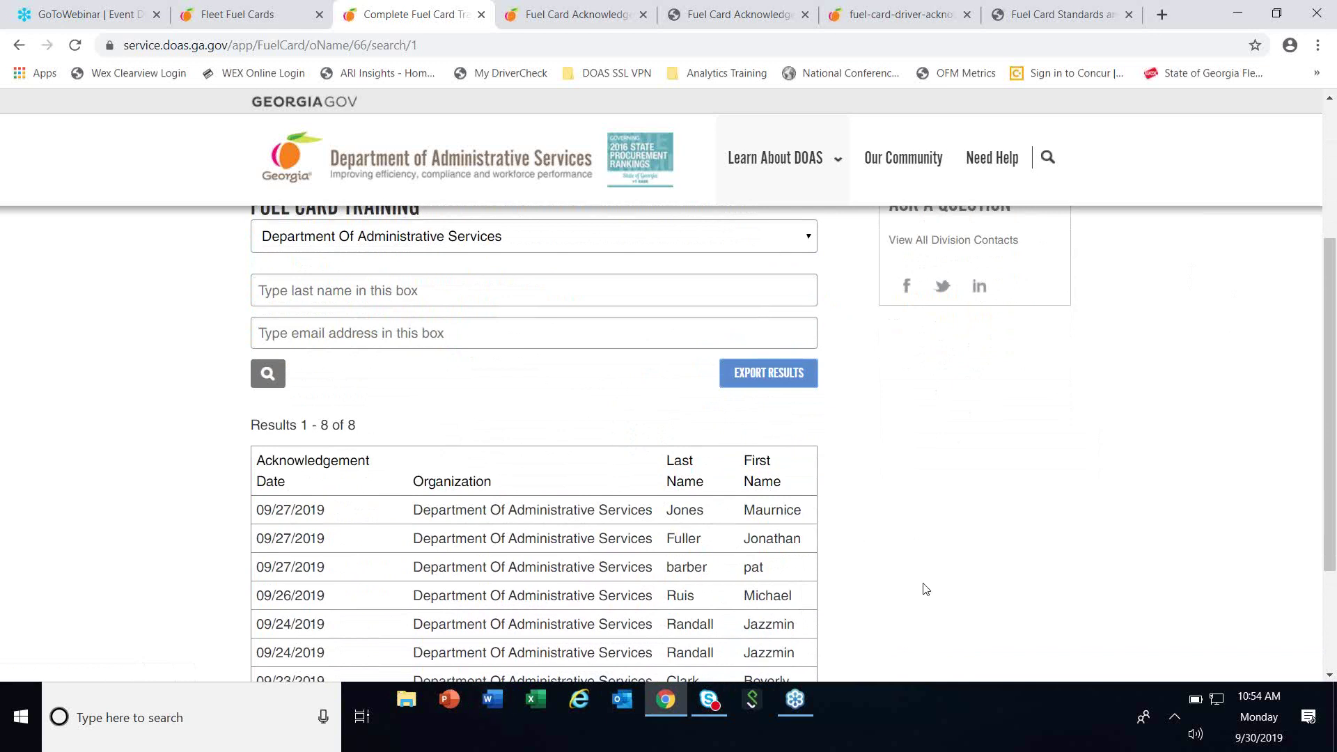
{"action": "scroll", "coordinate": [938, 575], "scroll_direction": "up", "scroll_amount": 3}
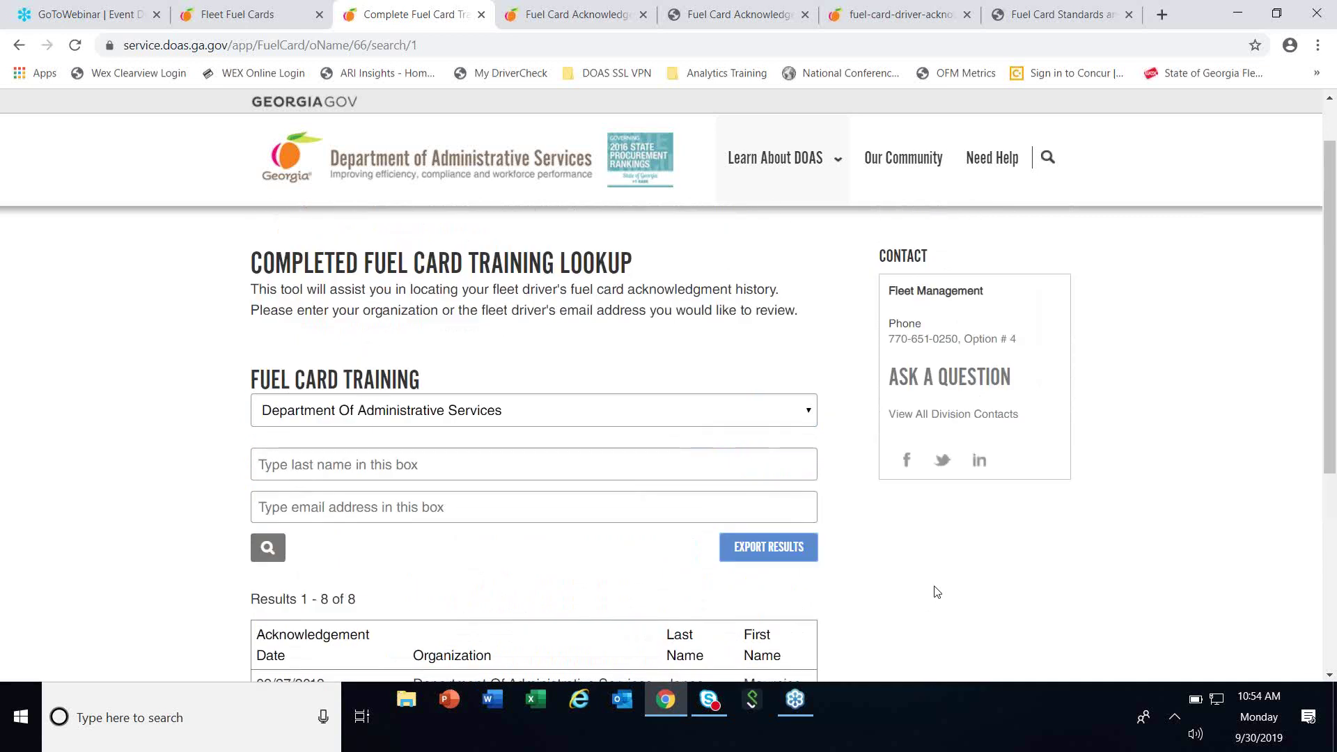
{"action": "scroll", "coordinate": [936, 584], "scroll_direction": "down", "scroll_amount": 1}
{"action": "scroll", "coordinate": [936, 585], "scroll_direction": "up", "scroll_amount": 1}
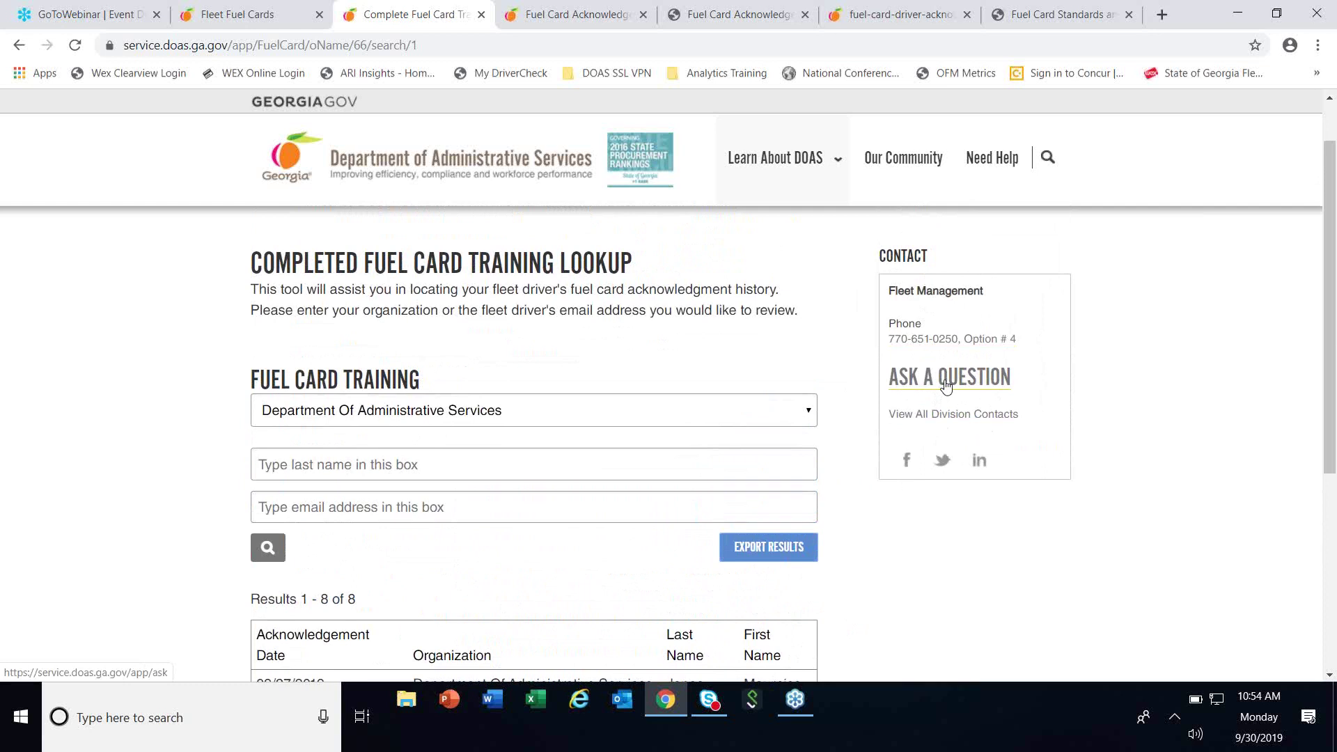
Switch to the Fuel Card Acknowledgement page confirming the Statewide Fuel Card training completion.
{"action": "left_click", "coordinate": [585, 19]}
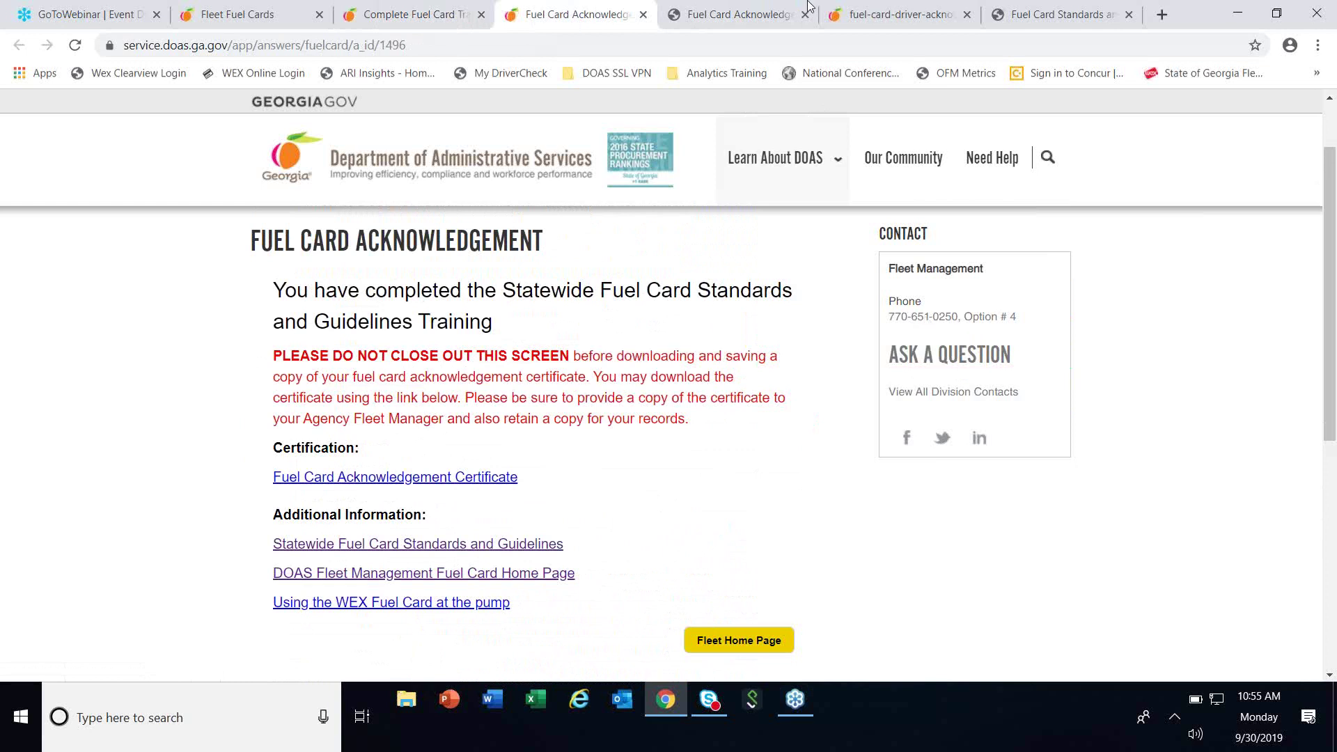
Return to the Completed Fuel Card Training Lookup and look over its 8 acknowledgement results.
{"action": "left_click", "coordinate": [416, 23]}
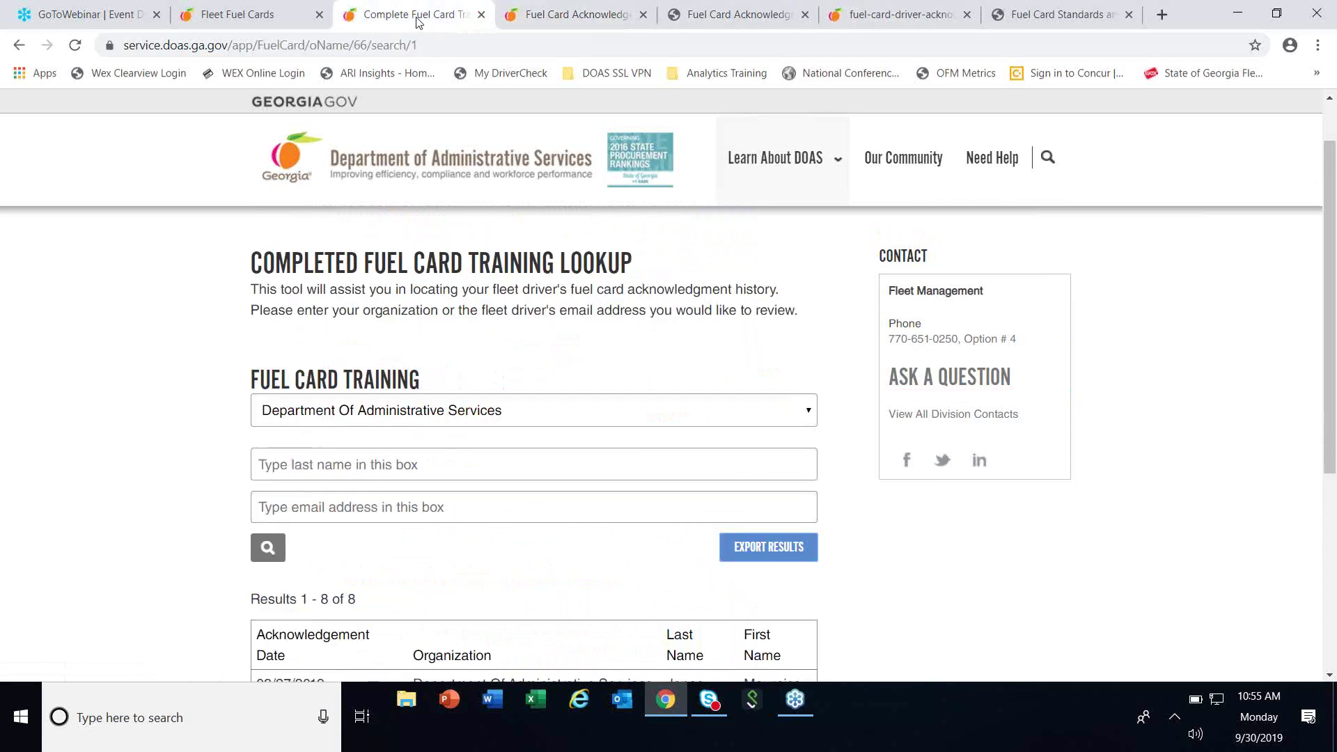
{"action": "scroll", "coordinate": [661, 467], "scroll_direction": "down", "scroll_amount": 4}
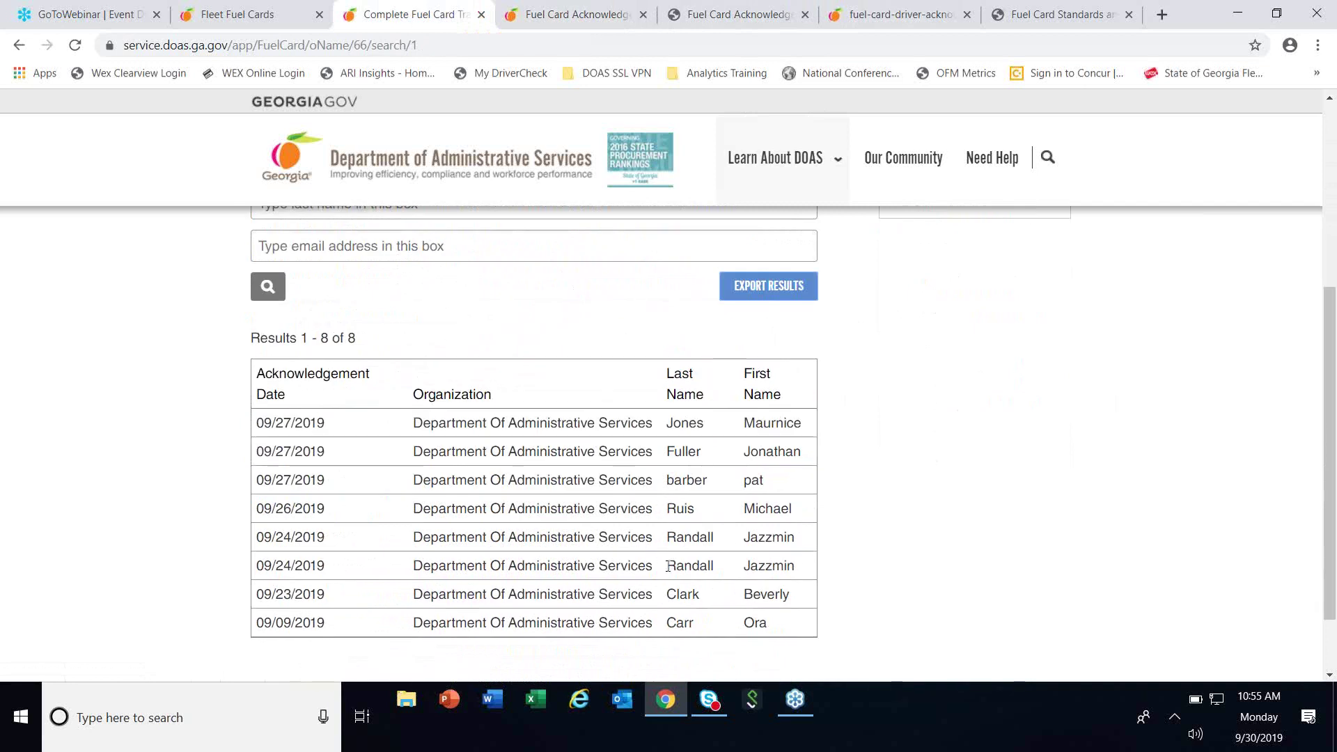
{"action": "scroll", "coordinate": [697, 536], "scroll_direction": "up", "scroll_amount": 1}
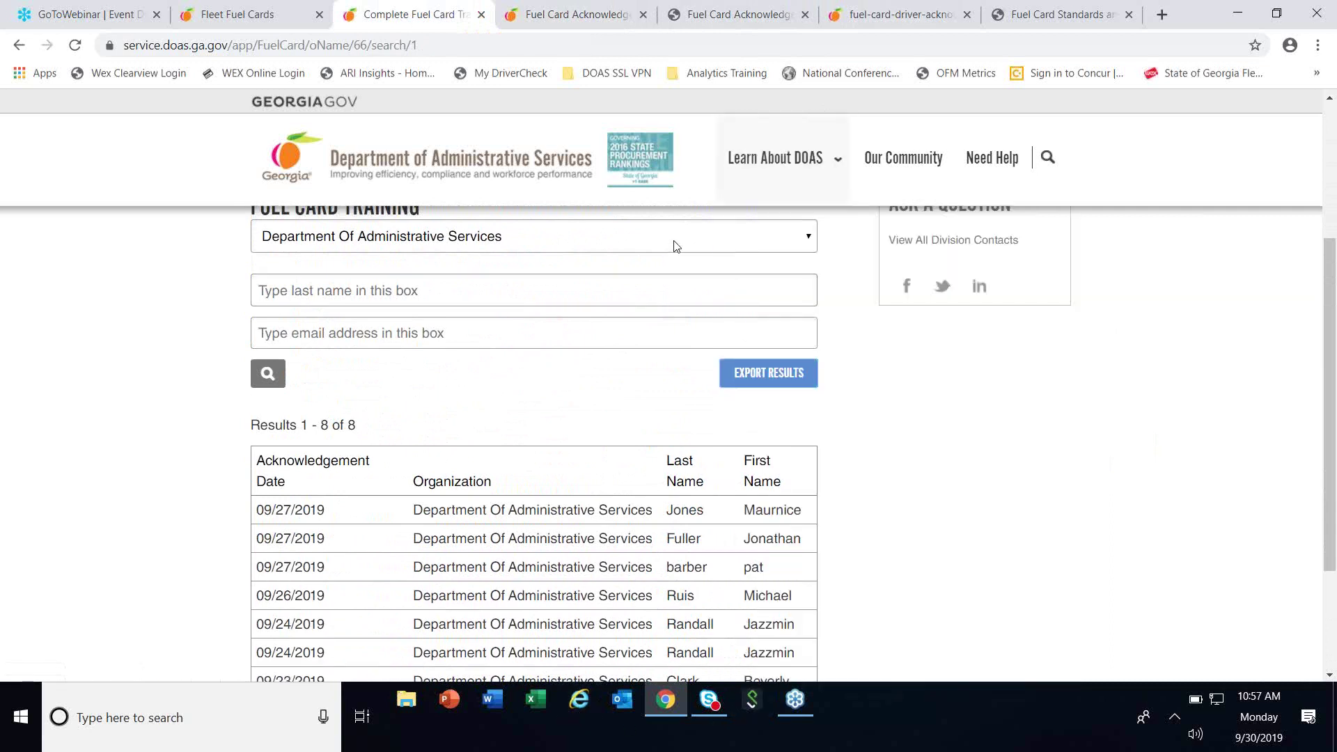
Choose 'Select an Organization' at the top of the organization dropdown list.
{"action": "left_click", "coordinate": [674, 245]}
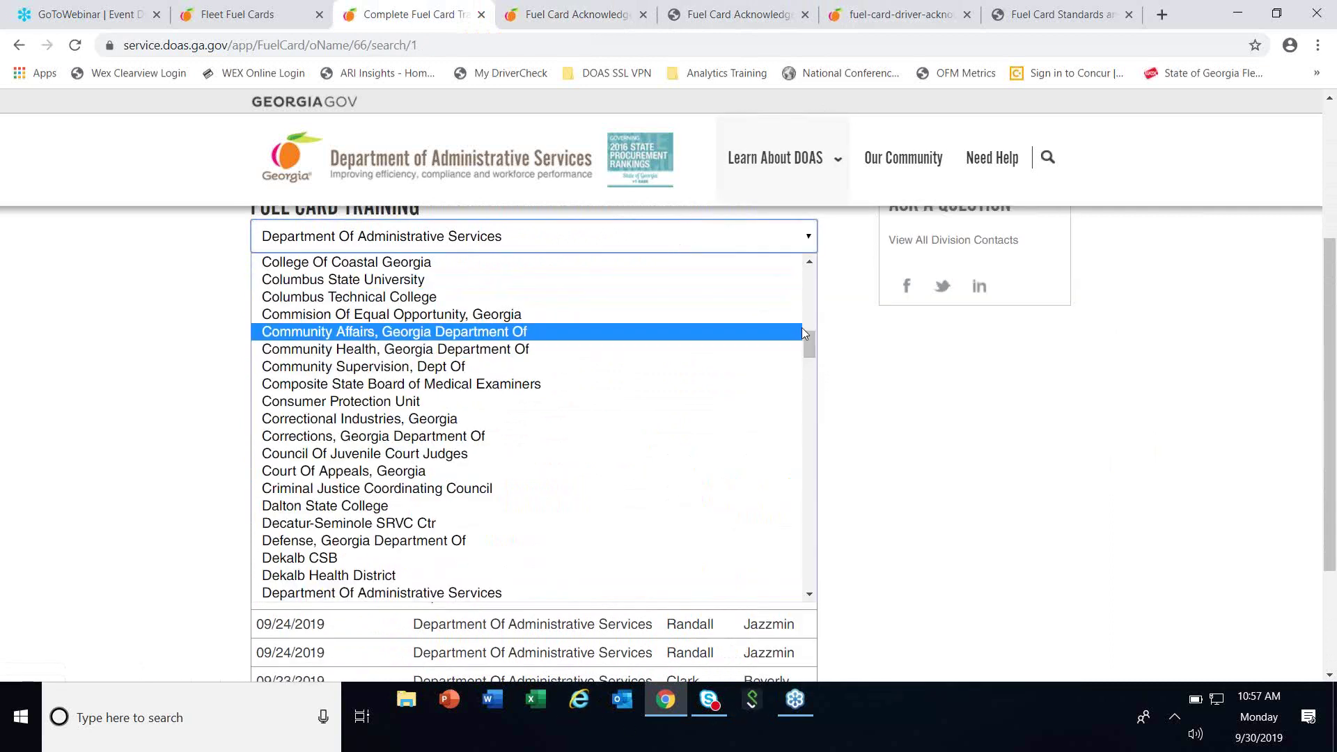
{"action": "left_click_drag", "start_coordinate": [813, 336], "coordinate": [821, 234]}
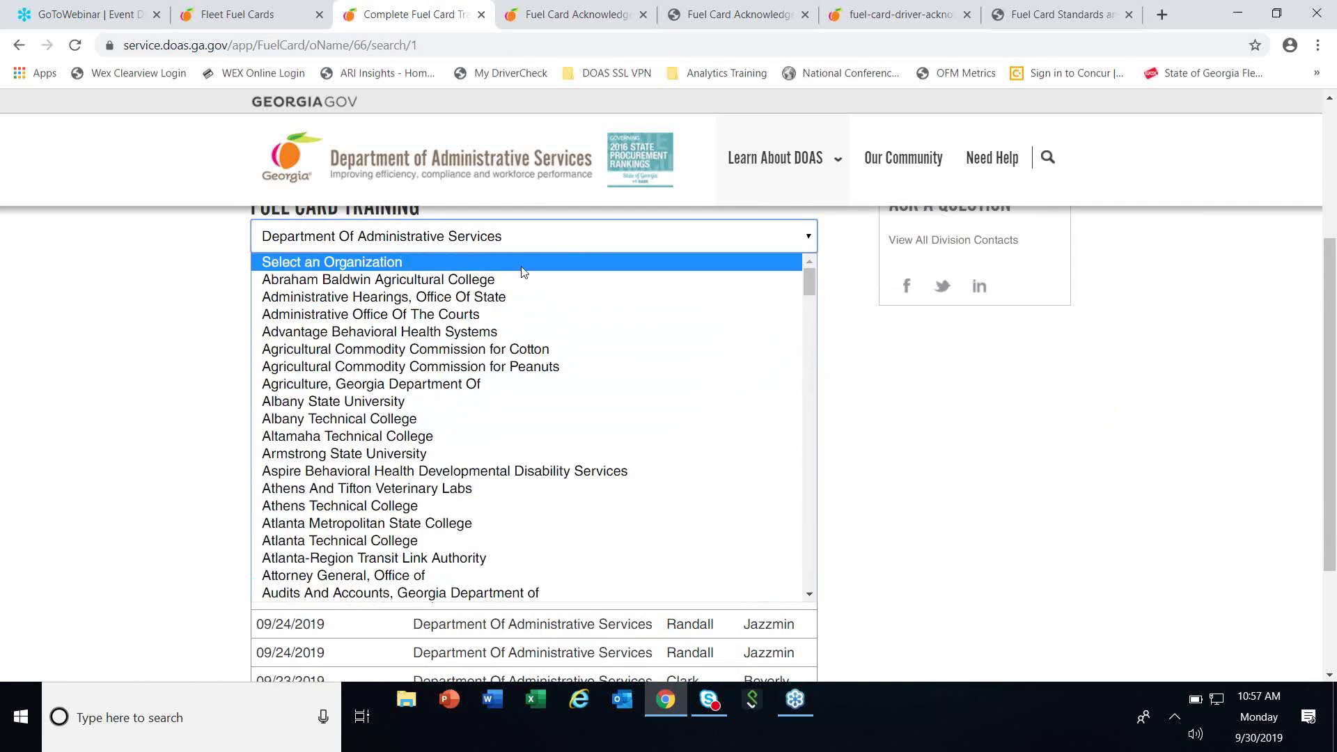
{"action": "left_click", "coordinate": [538, 265]}
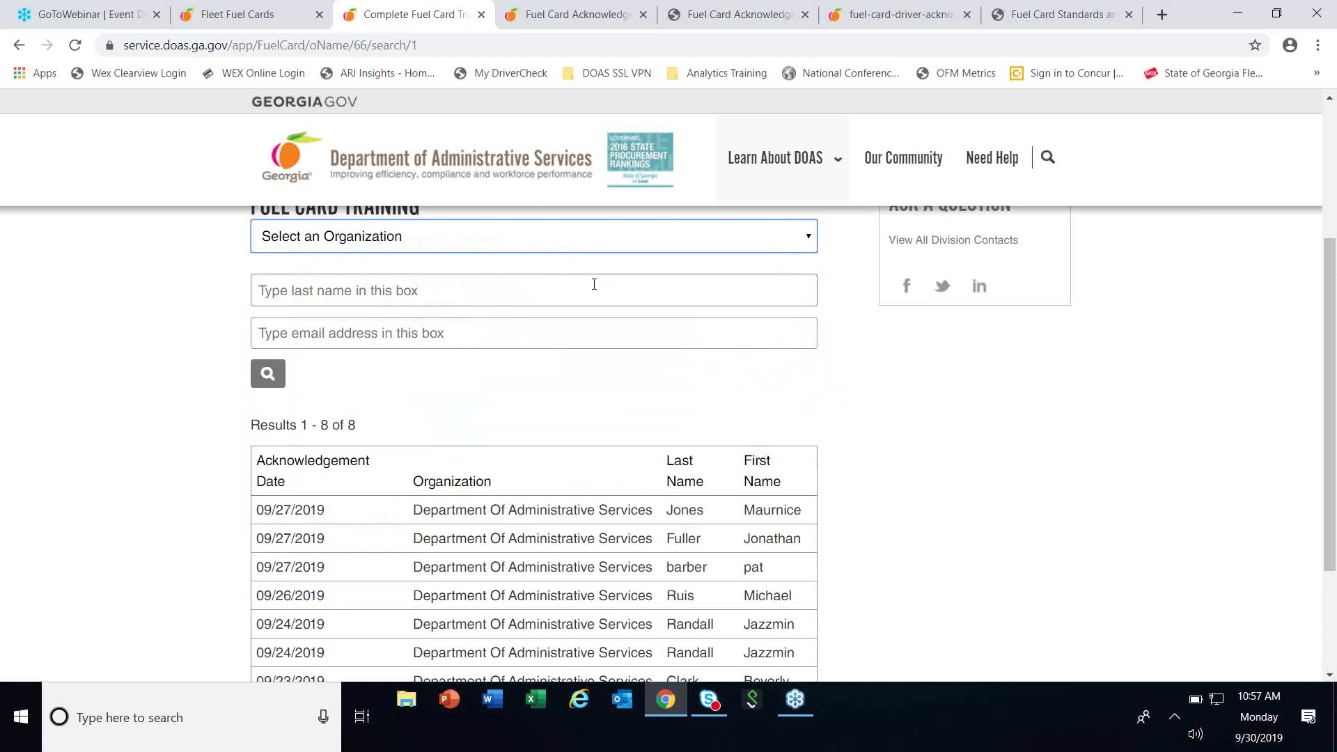